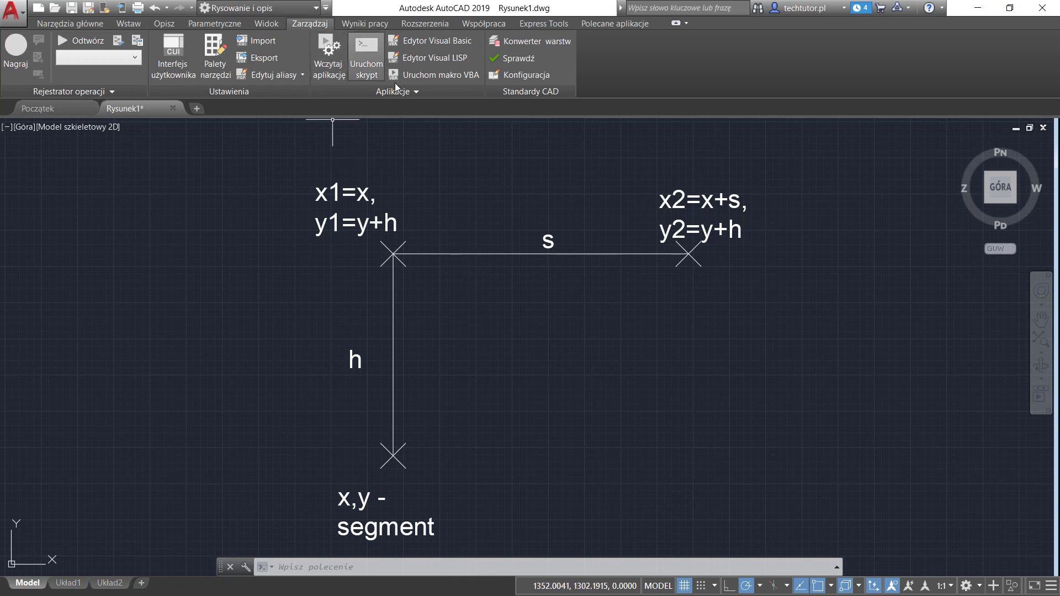
Load AplikacjaVBA.dvb in the VBA Manager, unblock its macros, and open it in the Visual Basic editor.
click(422, 93)
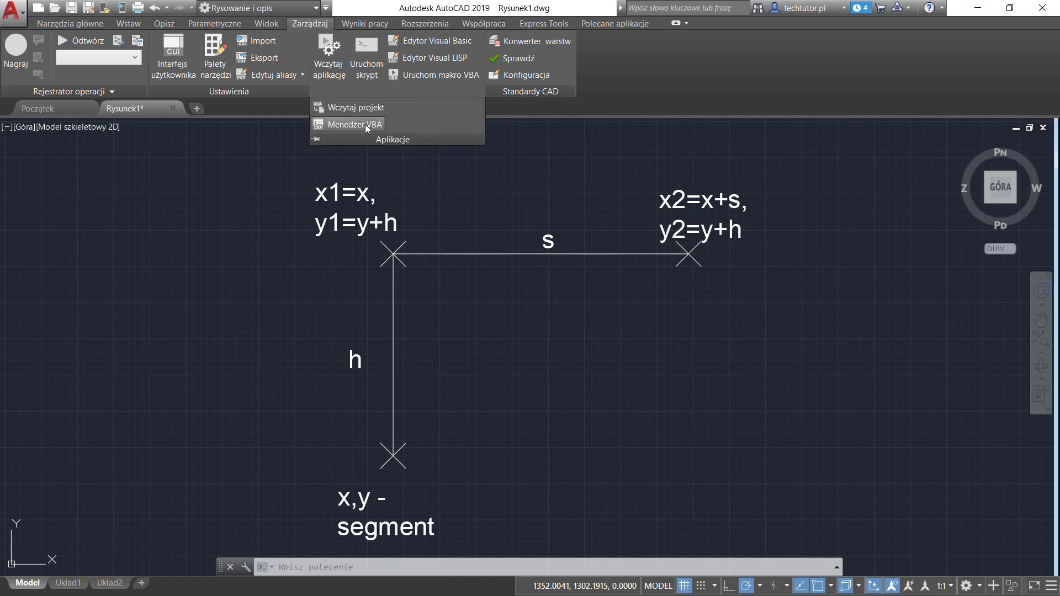
click(349, 125)
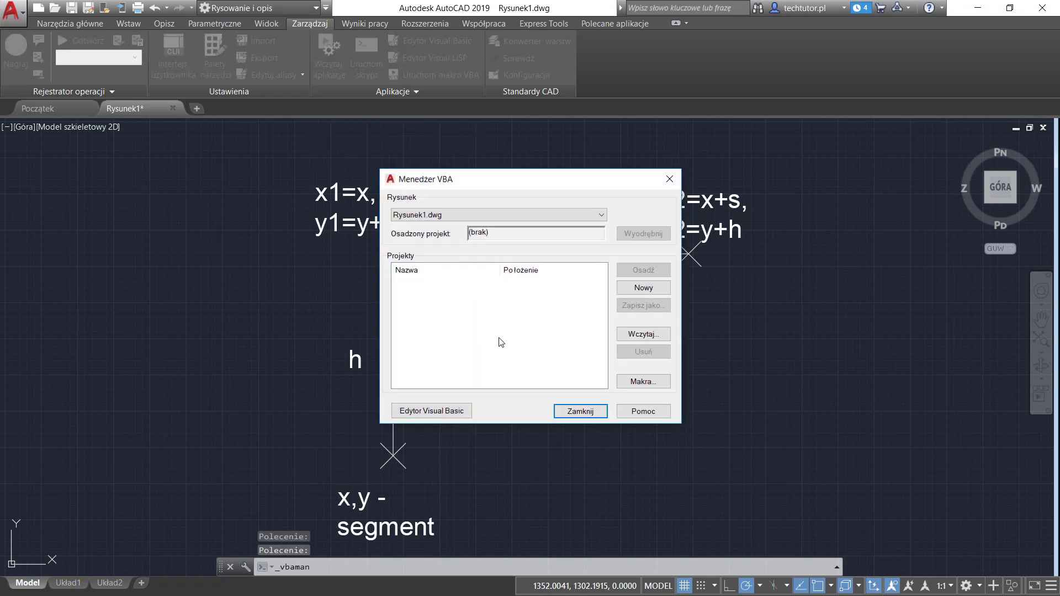
click(646, 334)
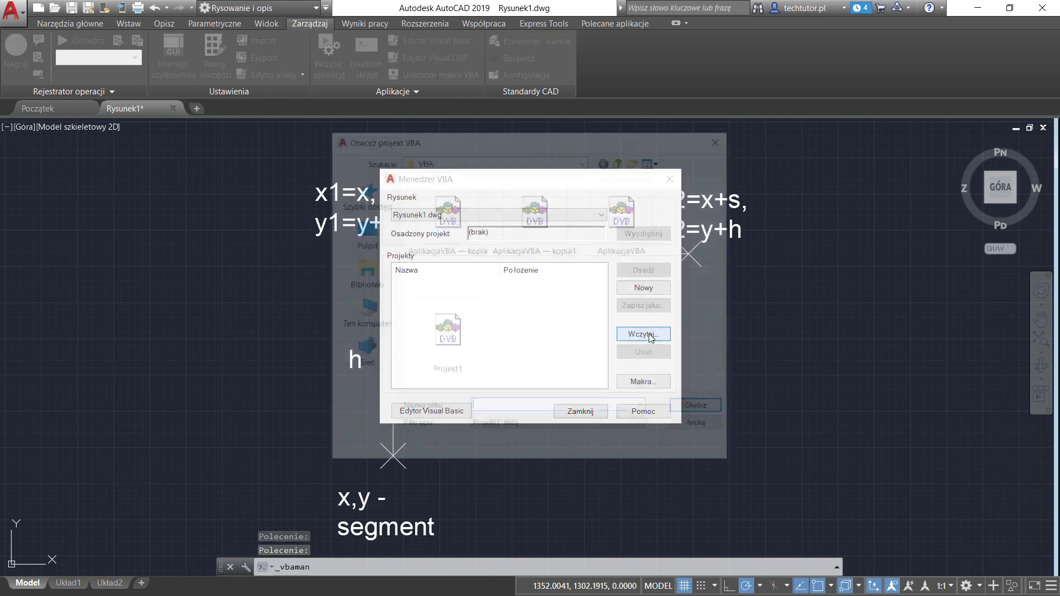
click(626, 221)
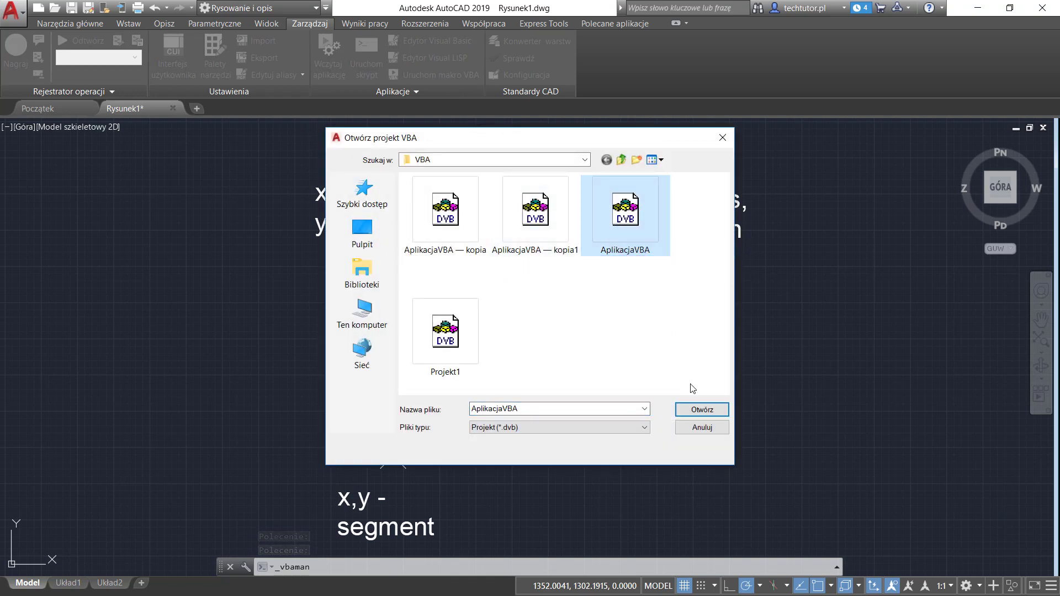
click(709, 415)
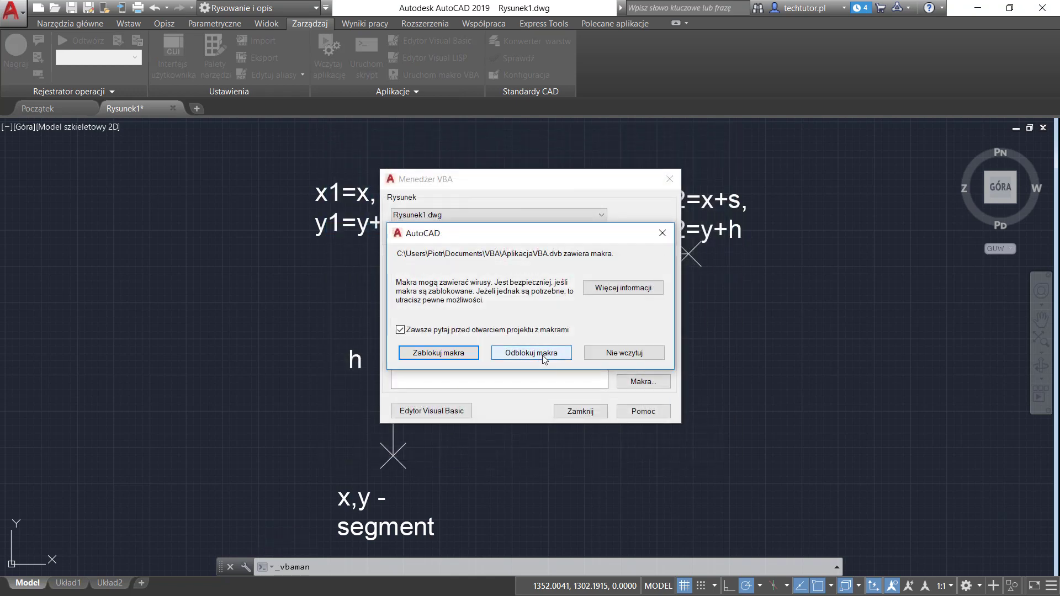
click(614, 351)
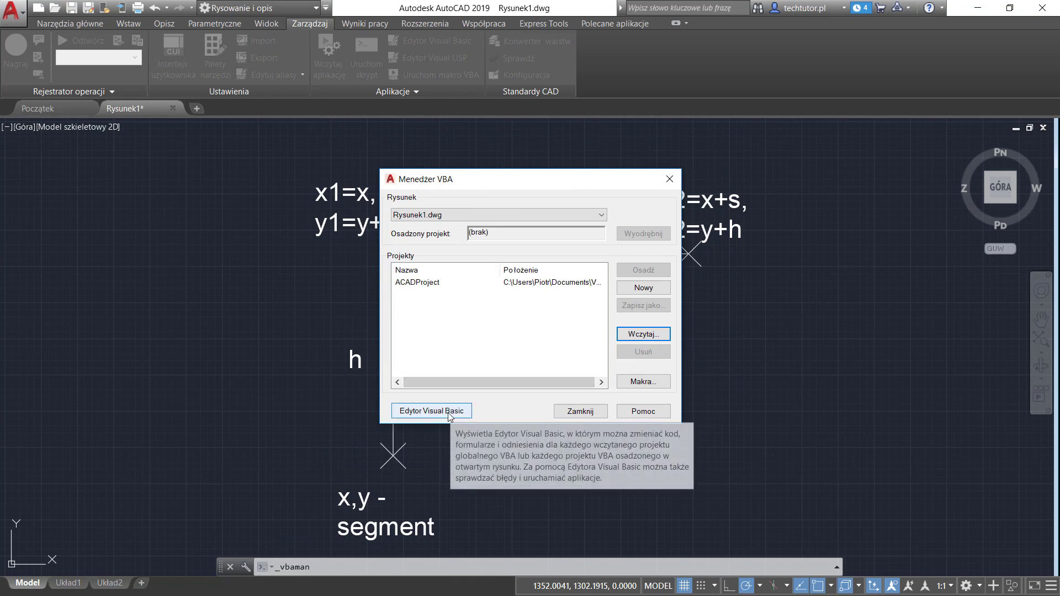
click(450, 415)
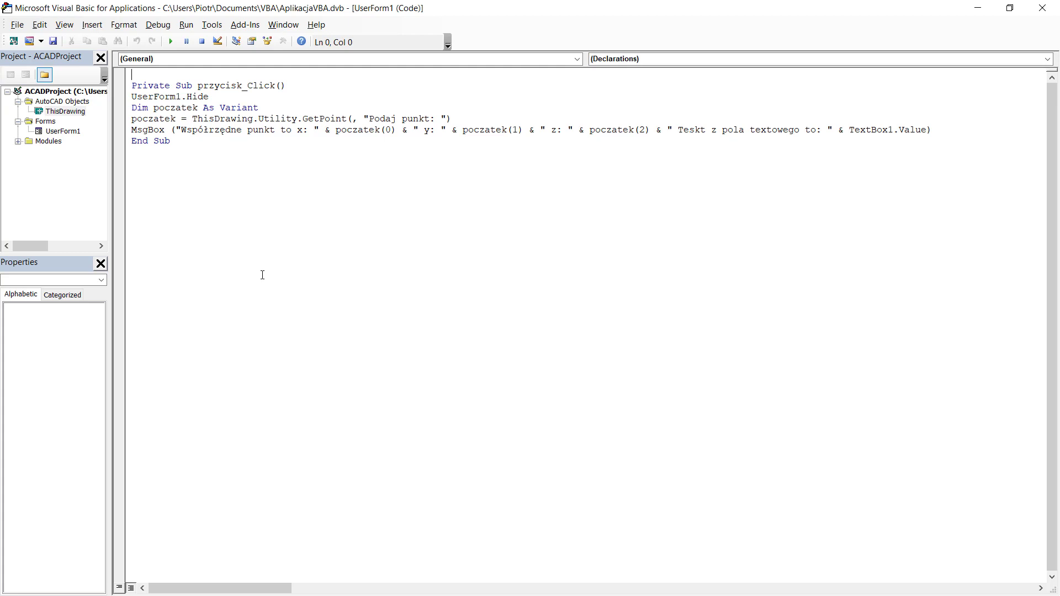
Open UserForm1 from the Forms folder in the Project Explorer in design view.
double_click(62, 131)
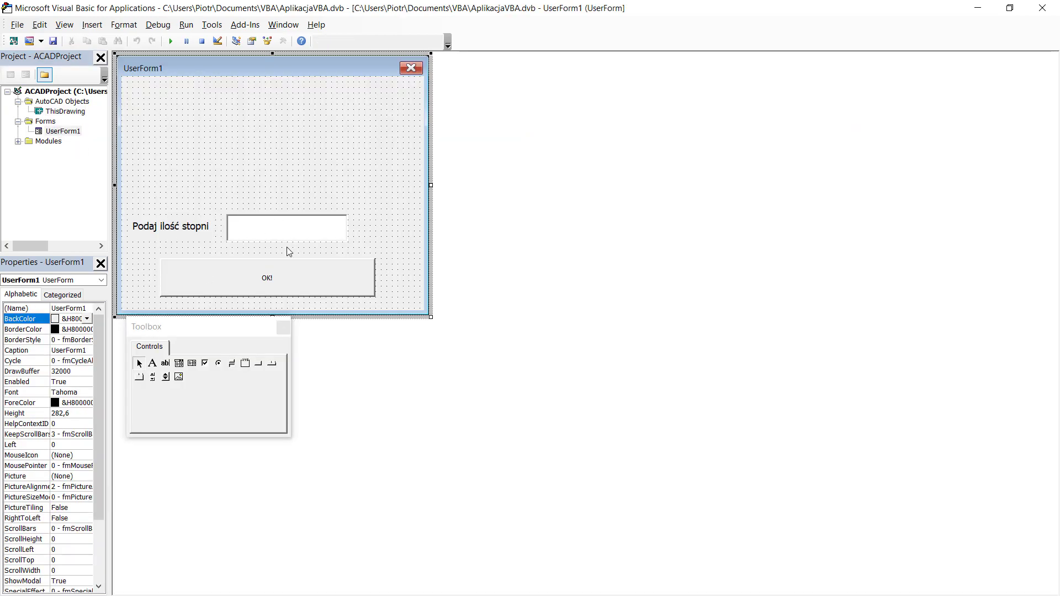
Duplicate the text box upward and give the boxes the same shorter height.
click(285, 230)
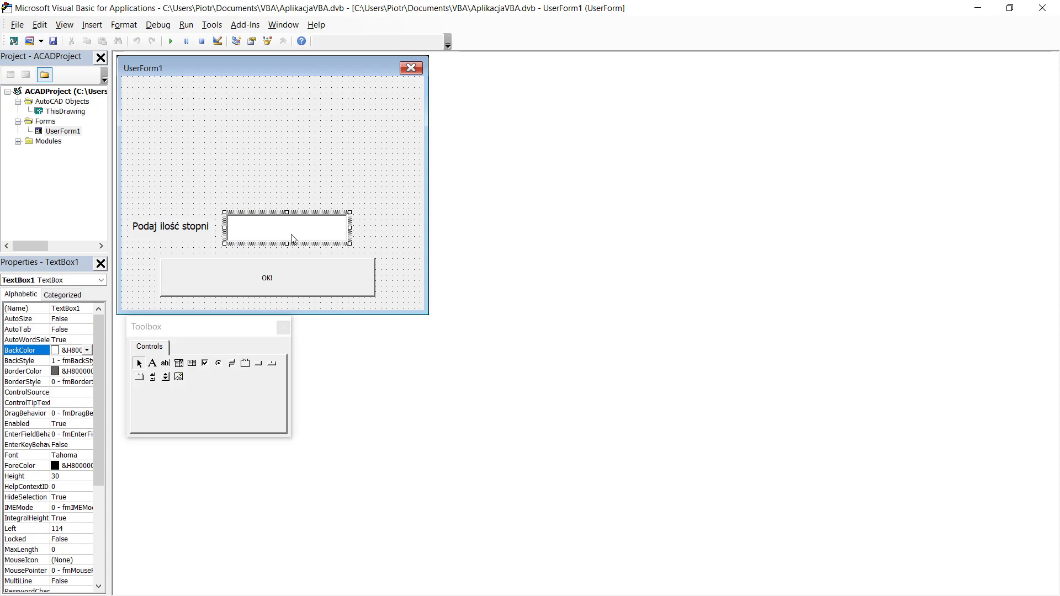
mouse_move(292, 238)
ctrl+mouse_down()
mouse_move(275, 205)
mouse_move(298, 168)
ctrl+mouse_up()
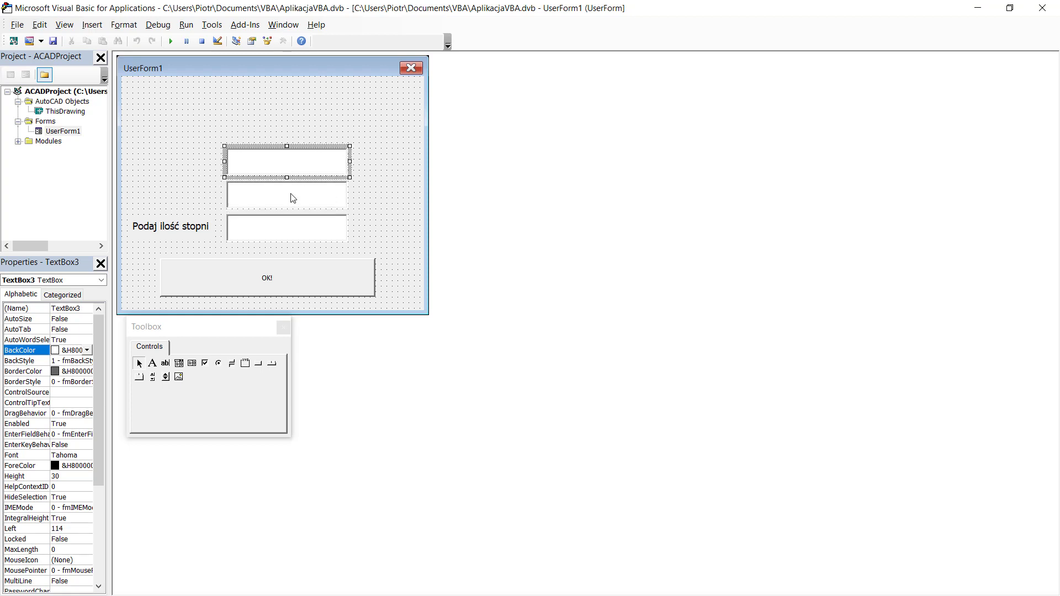
click(267, 236)
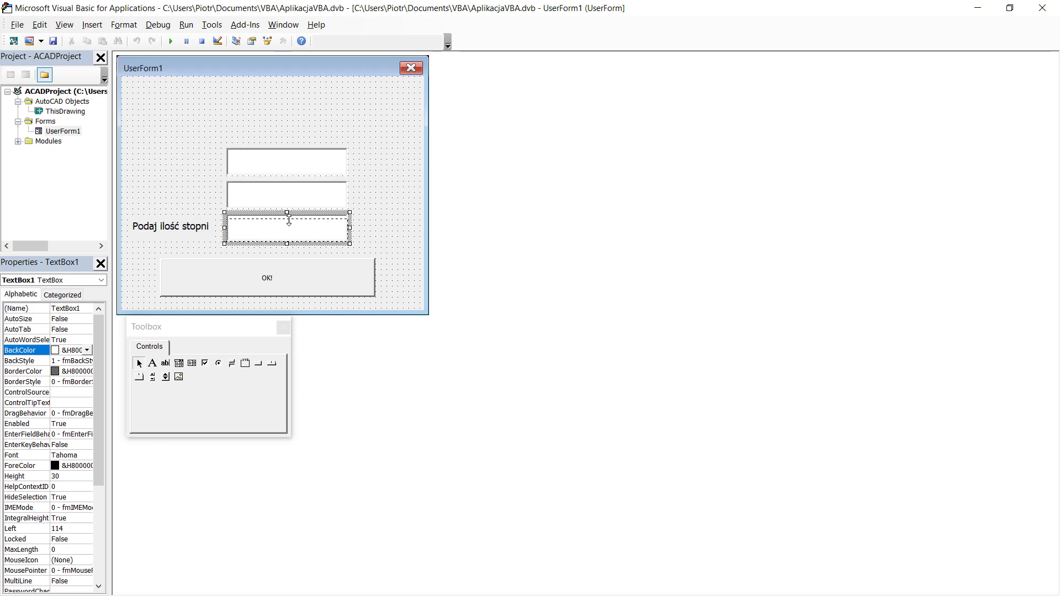
click(289, 223)
drag(289, 222, 289, 224)
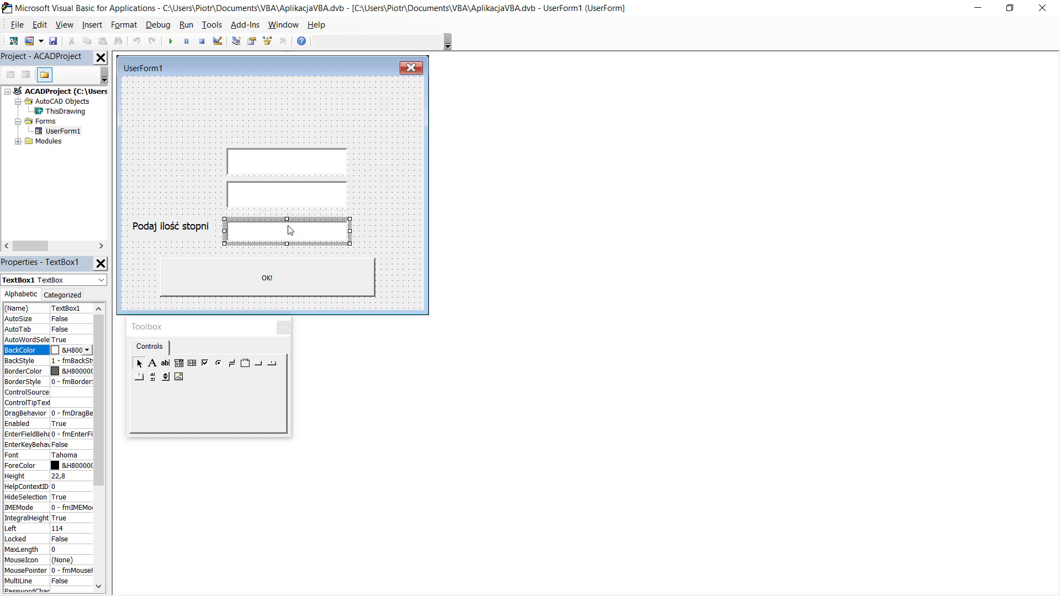
key(Tab)
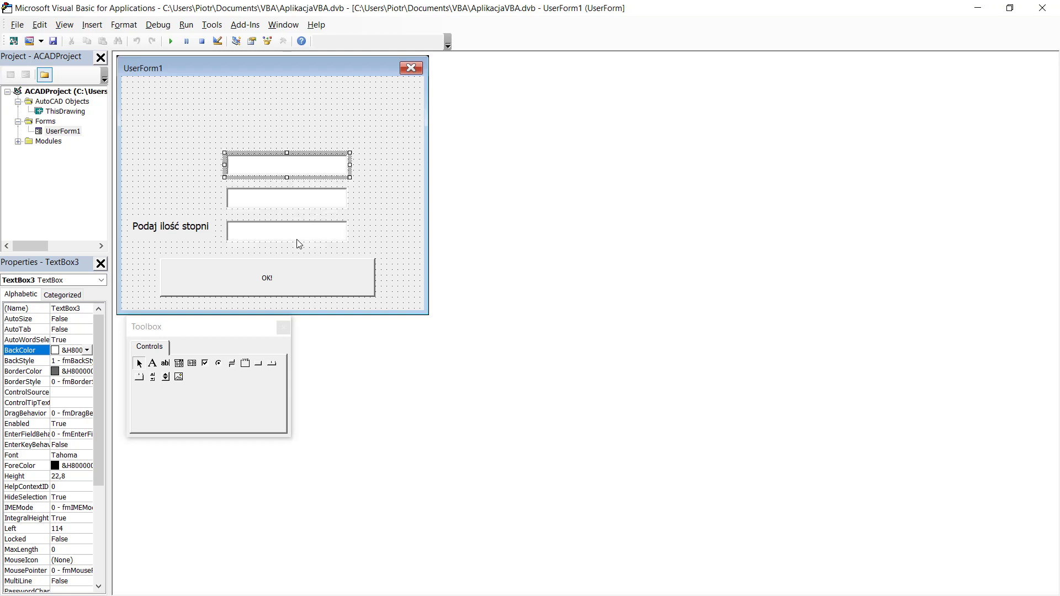
Align the three text boxes in one column and move the Podaj ilość stopni label beside the bottom box.
drag(289, 237, 304, 286)
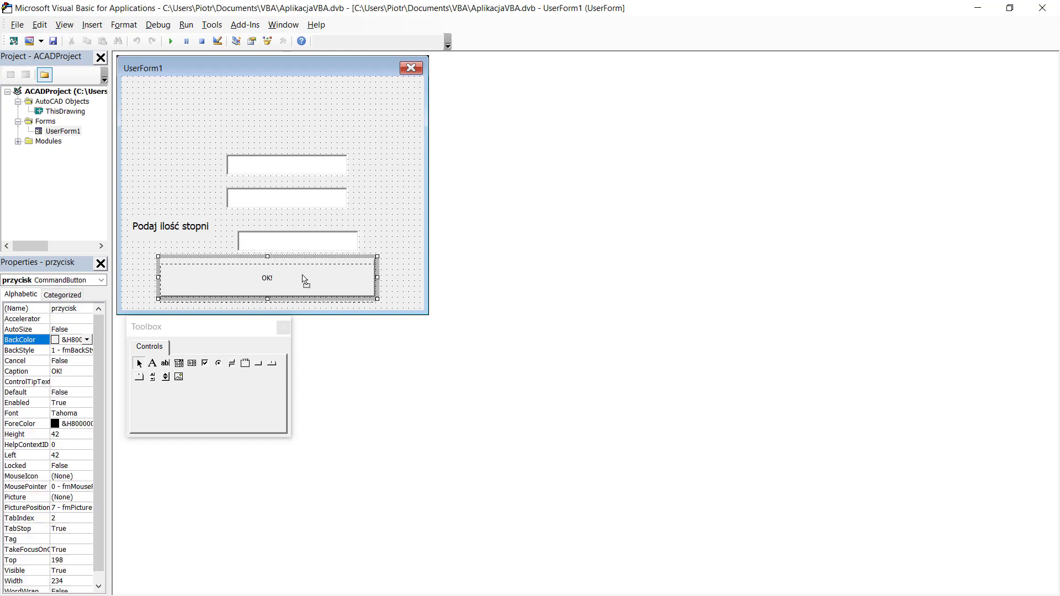
drag(301, 250, 308, 258)
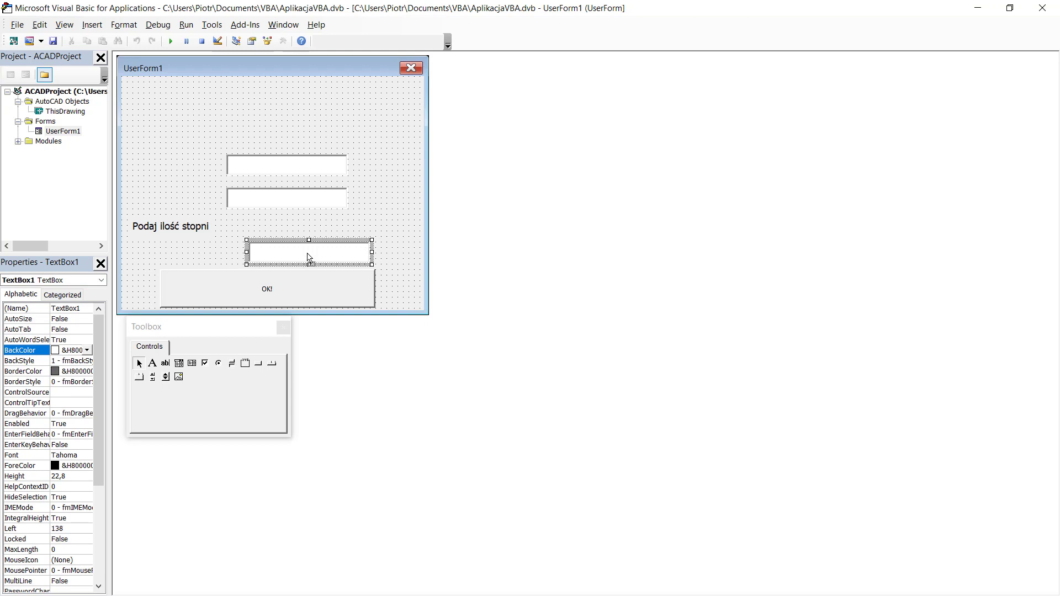
drag(281, 202, 304, 224)
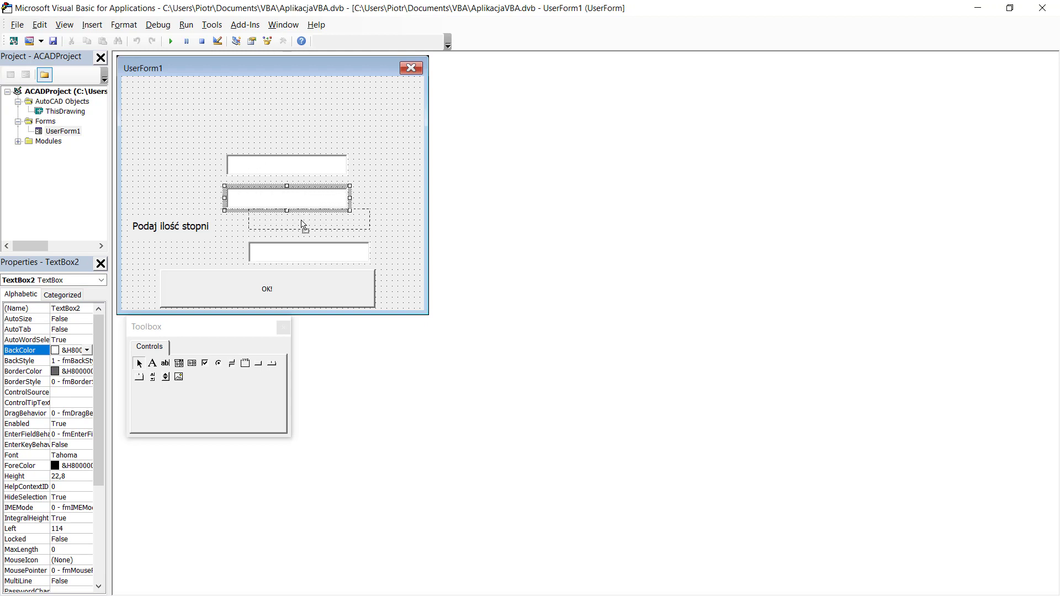
drag(303, 224, 302, 225)
drag(283, 167, 306, 199)
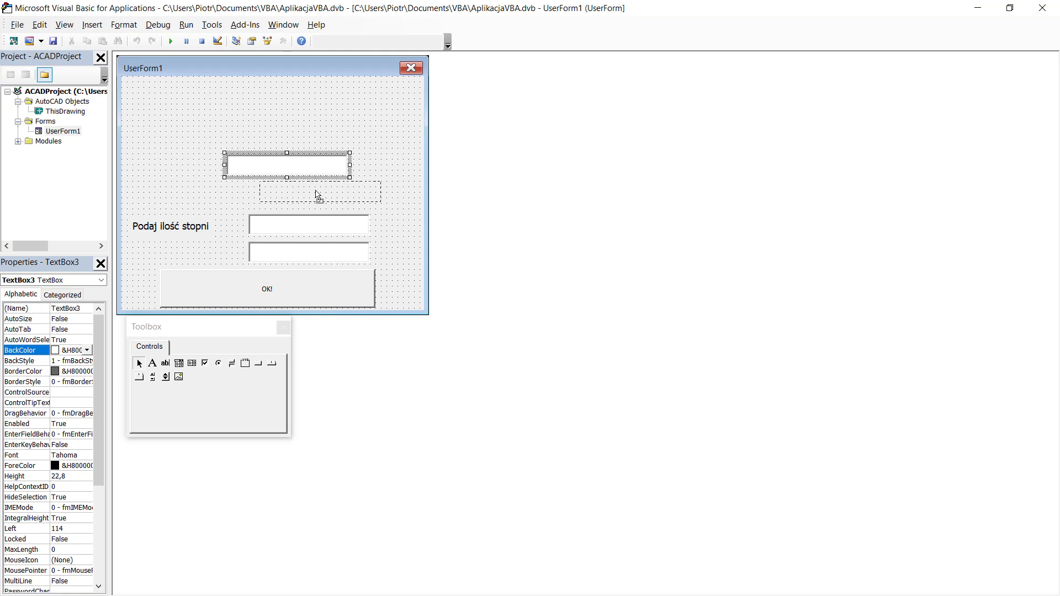
mouse_move(186, 222)
mouse_down()
mouse_move(205, 254)
mouse_move(214, 239)
mouse_move(202, 255)
mouse_move(218, 257)
mouse_up()
Rename the bottom label's caption to 'Ilość stopni (n)'.
click(218, 256)
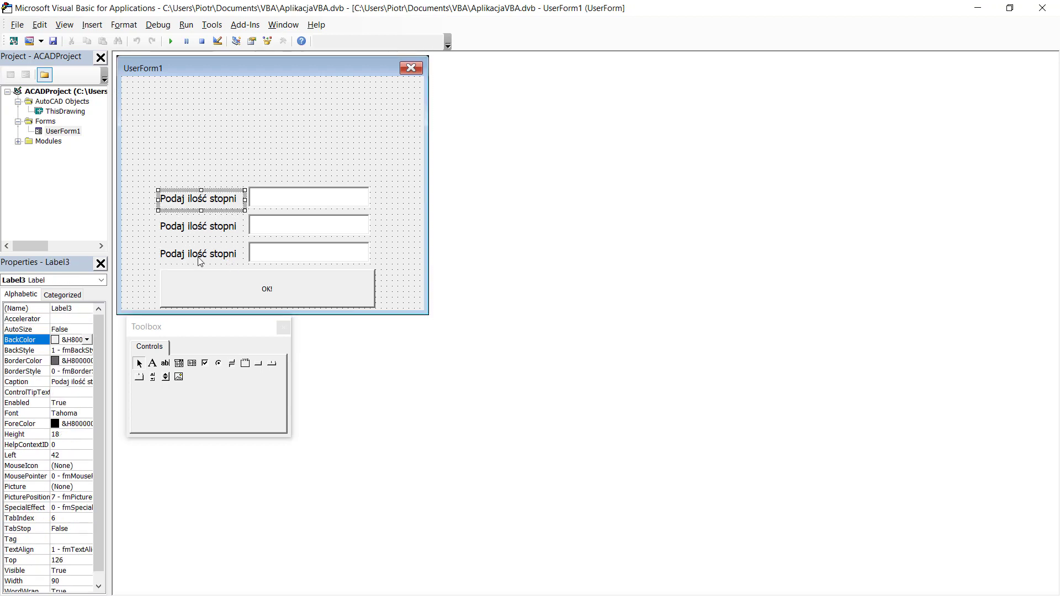
click(200, 257)
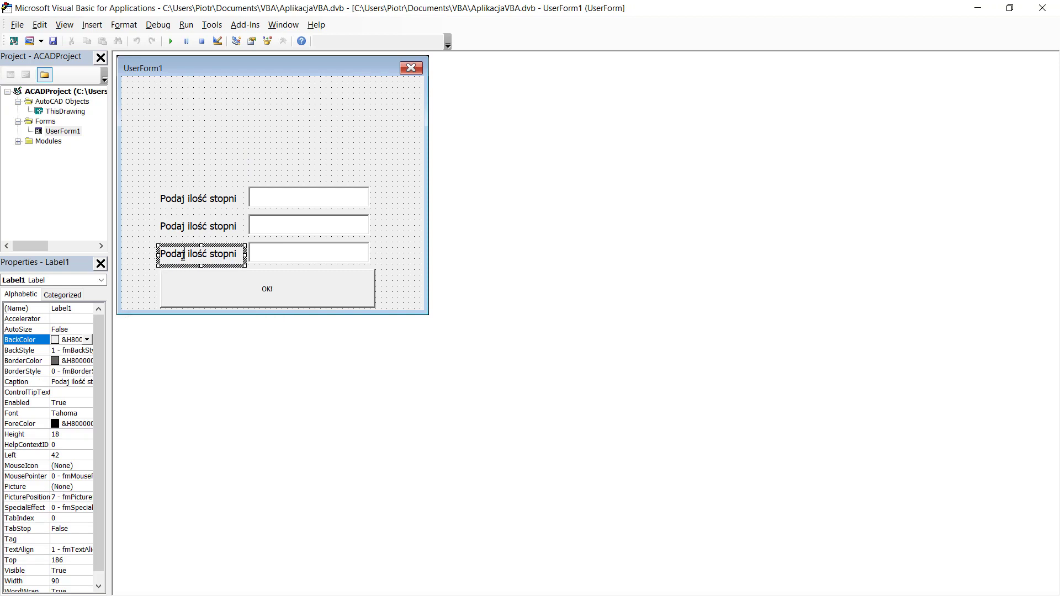
double_click(183, 254)
key(Delete)
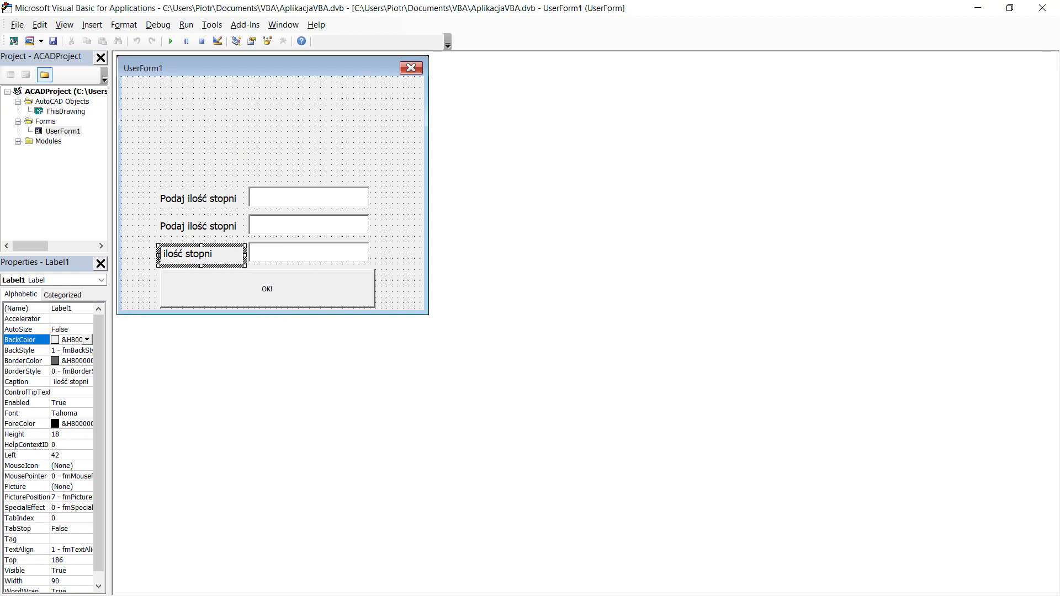
key(Delete)
key(Delete)
text(I)
text((n))
click(227, 227)
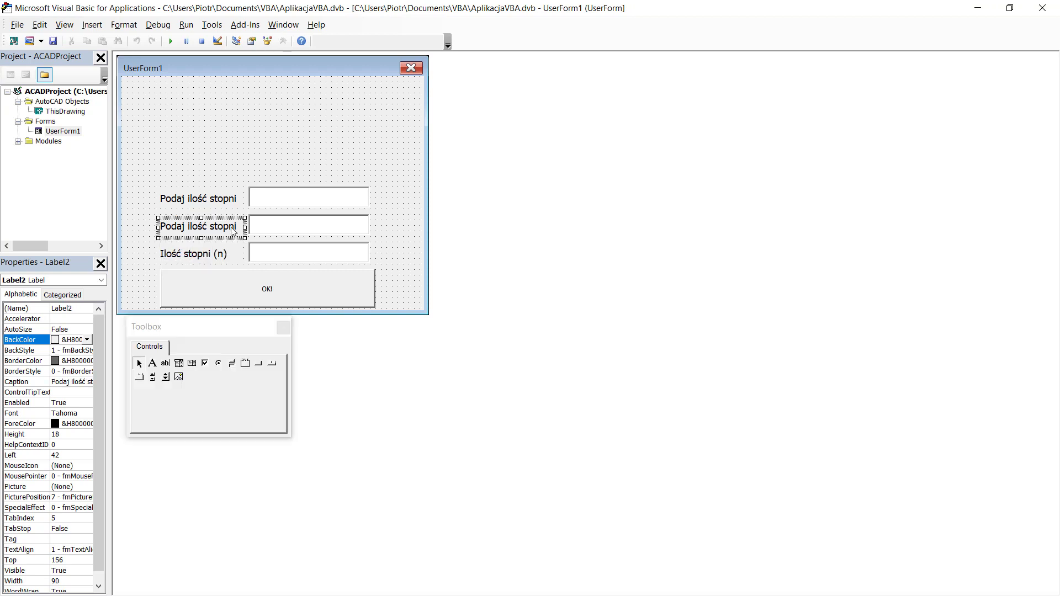
Caption the middle label 'Szerokość (s)' and the top label 'Wysokość (h)'.
click(230, 227)
drag(236, 227, 159, 227)
text(Szerokość (s))
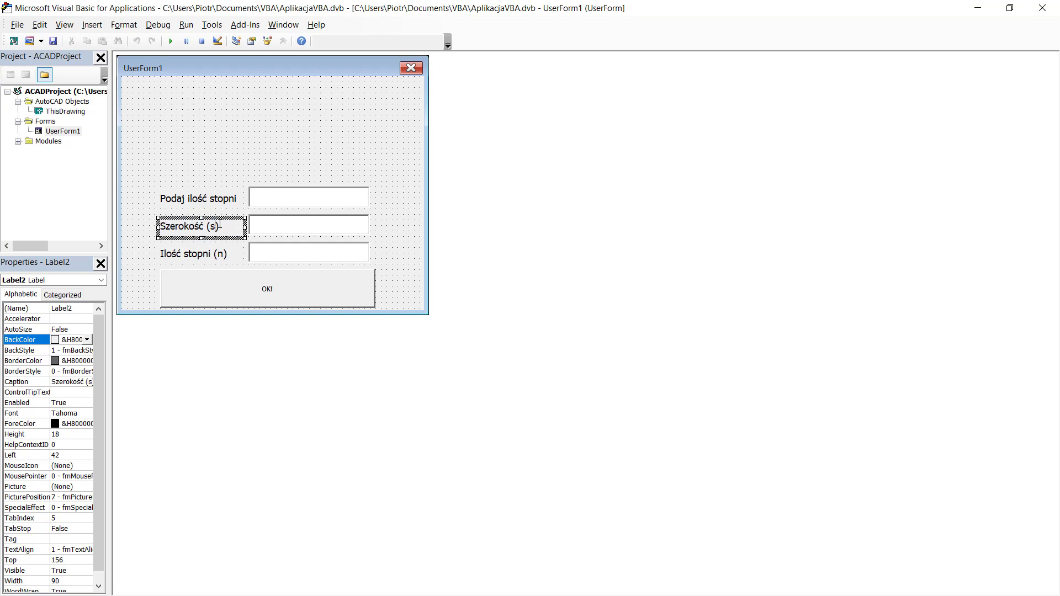
click(226, 206)
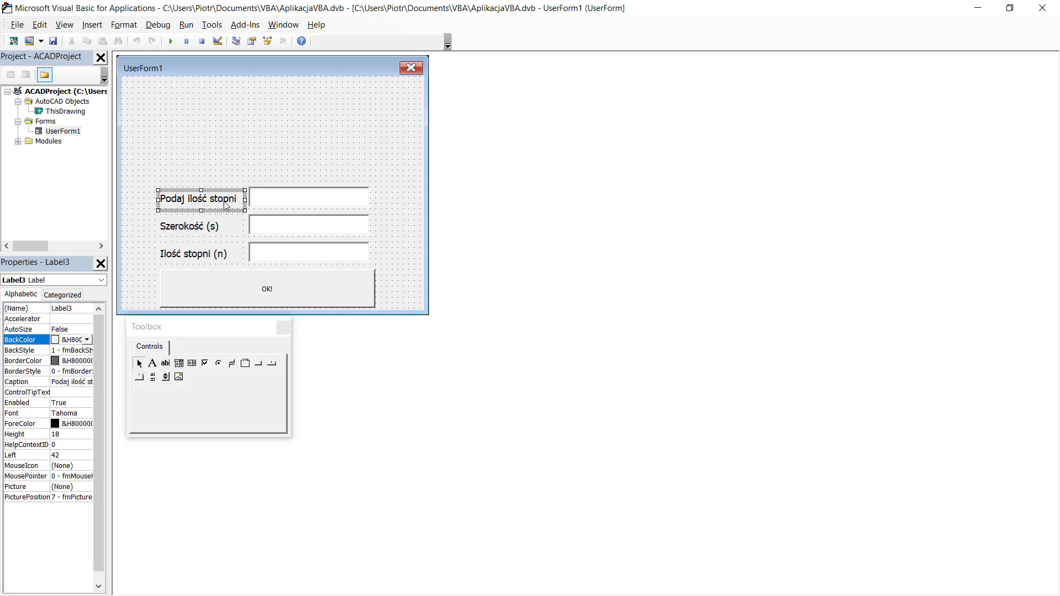
click(226, 206)
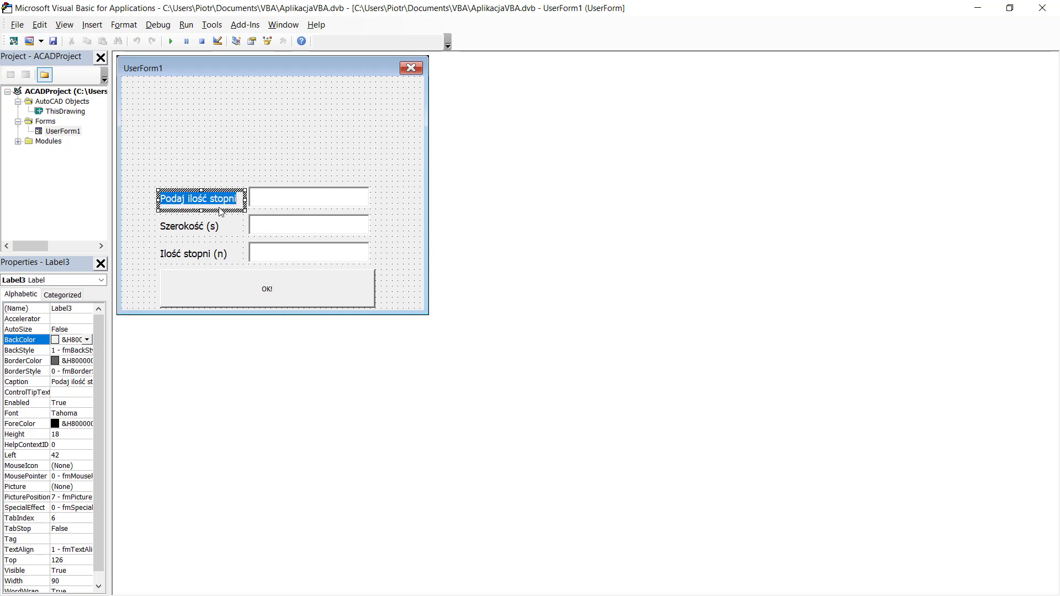
text(Wysokość (h))
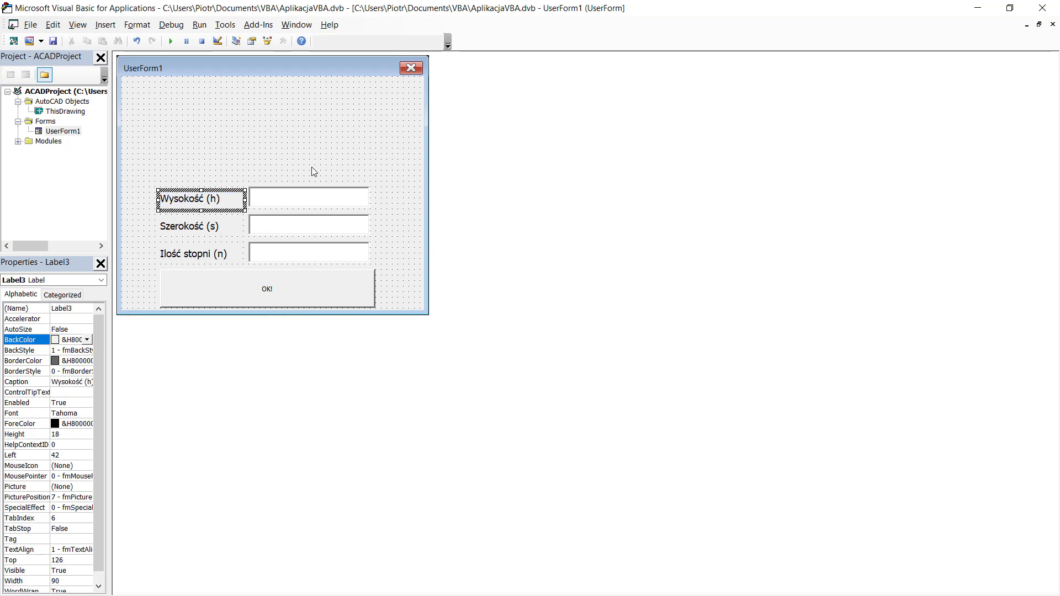
click(329, 80)
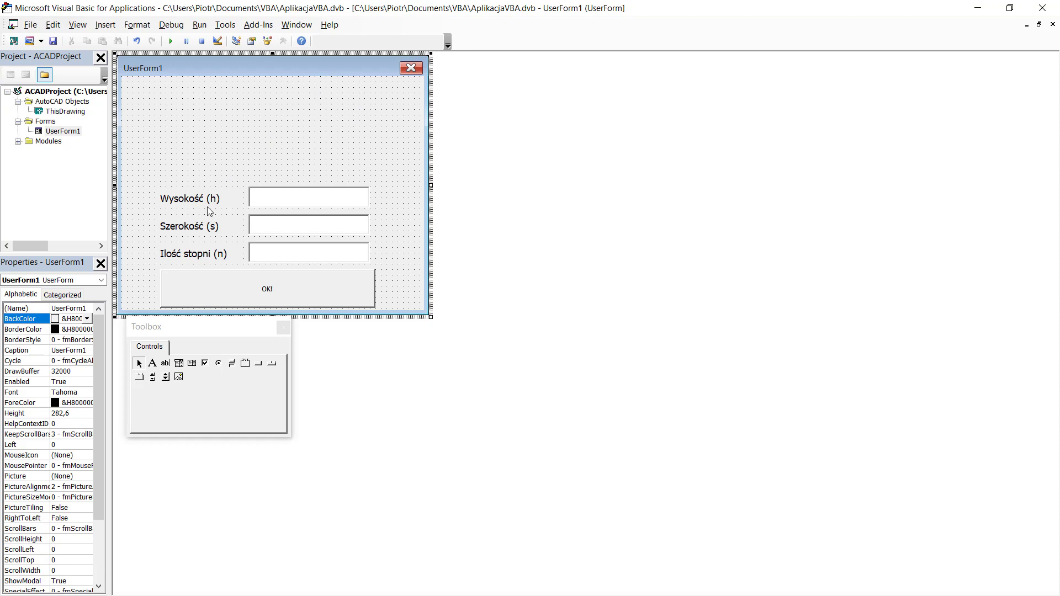
click(280, 259)
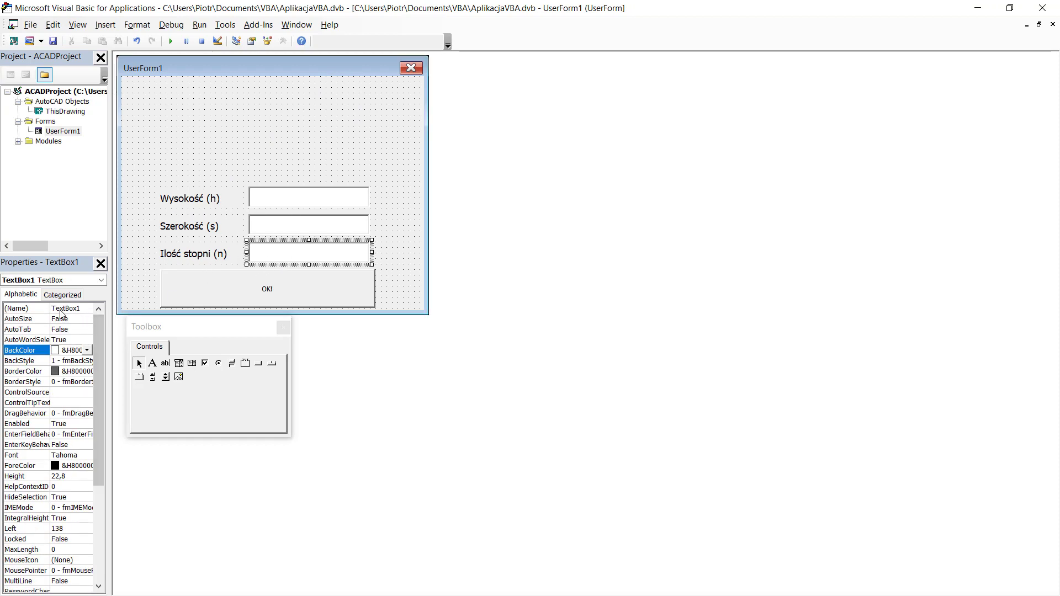
click(316, 227)
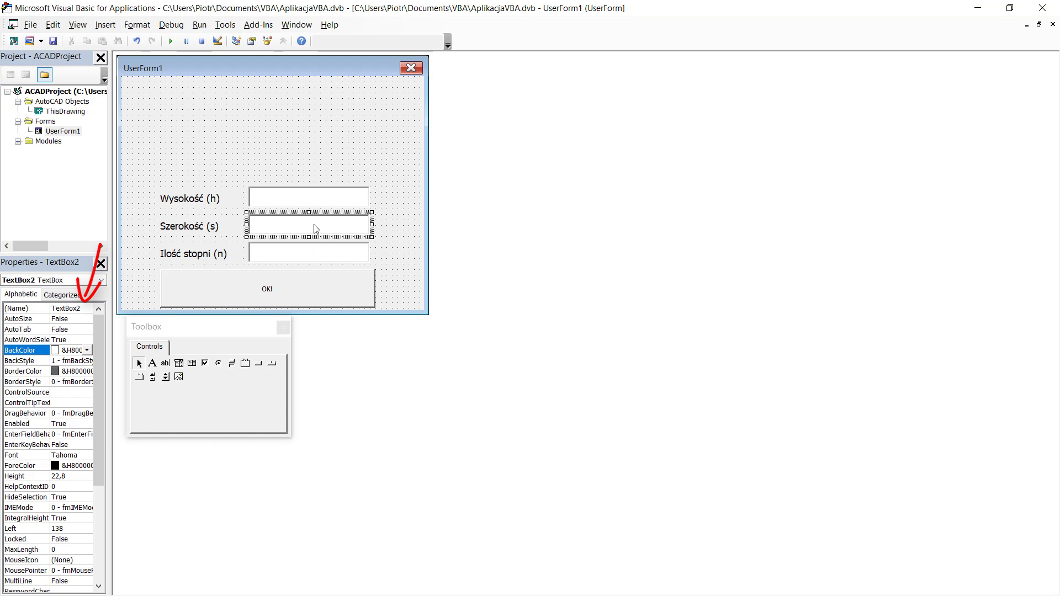
click(290, 200)
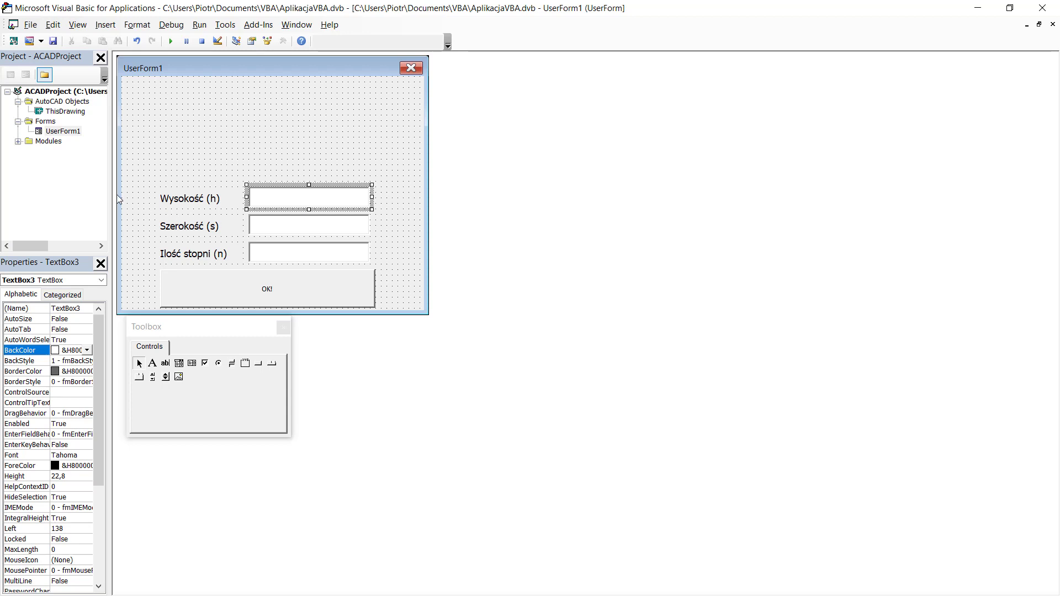
click(199, 333)
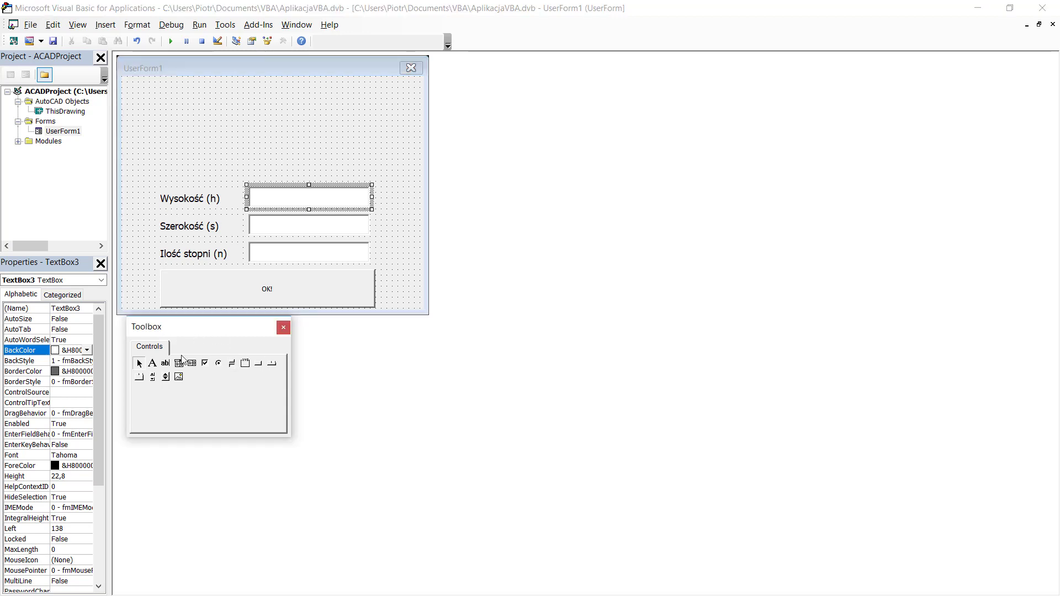
Add an Image control above the input boxes and load the obraz picture into it.
mouse_move(181, 381)
mouse_down()
mouse_move(277, 134)
mouse_move(400, 175)
mouse_move(394, 183)
mouse_up()
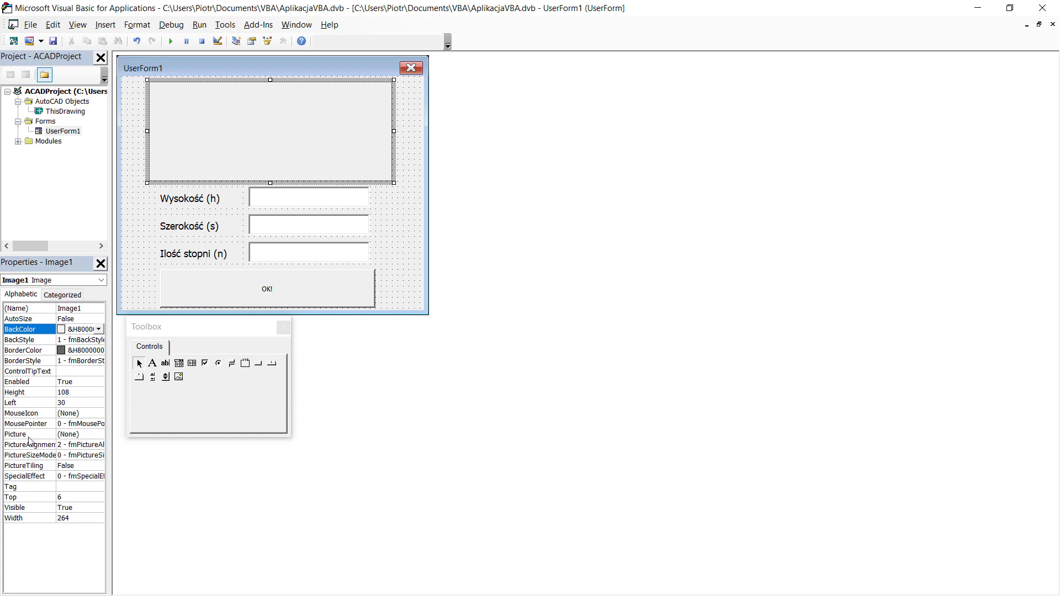
click(94, 436)
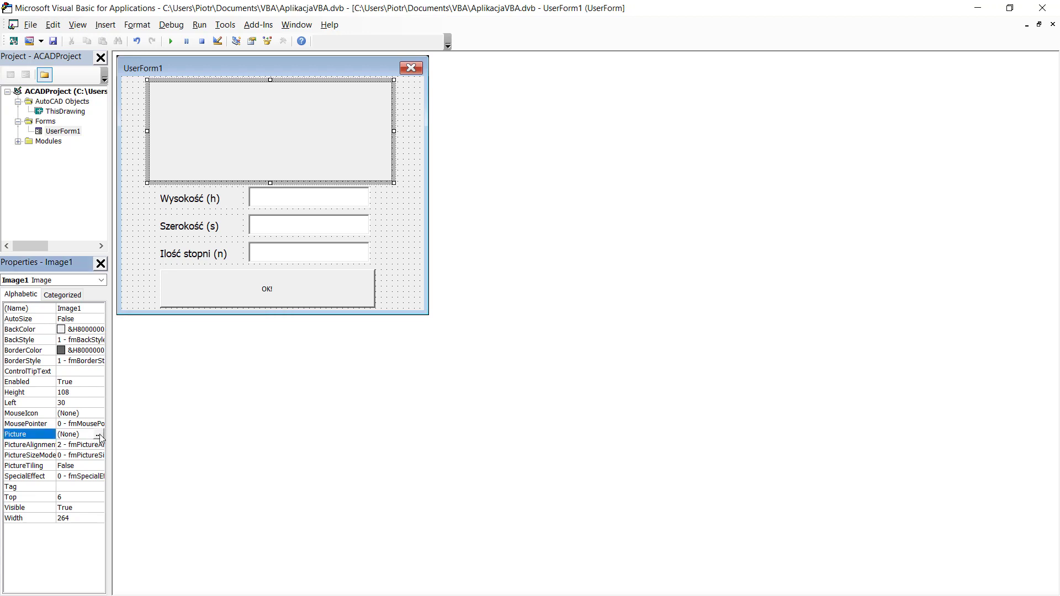
click(99, 436)
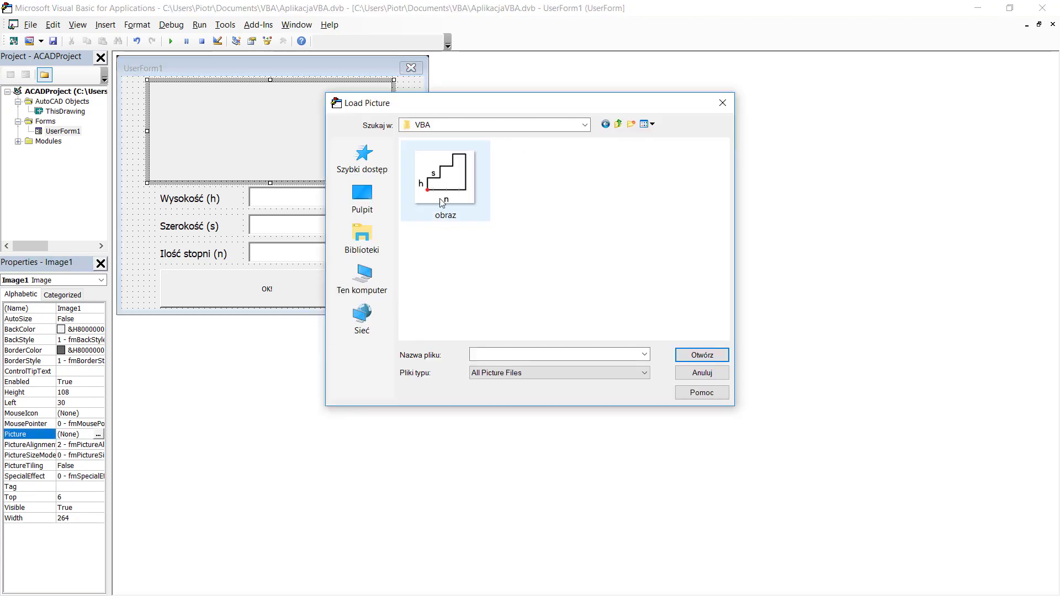
click(477, 199)
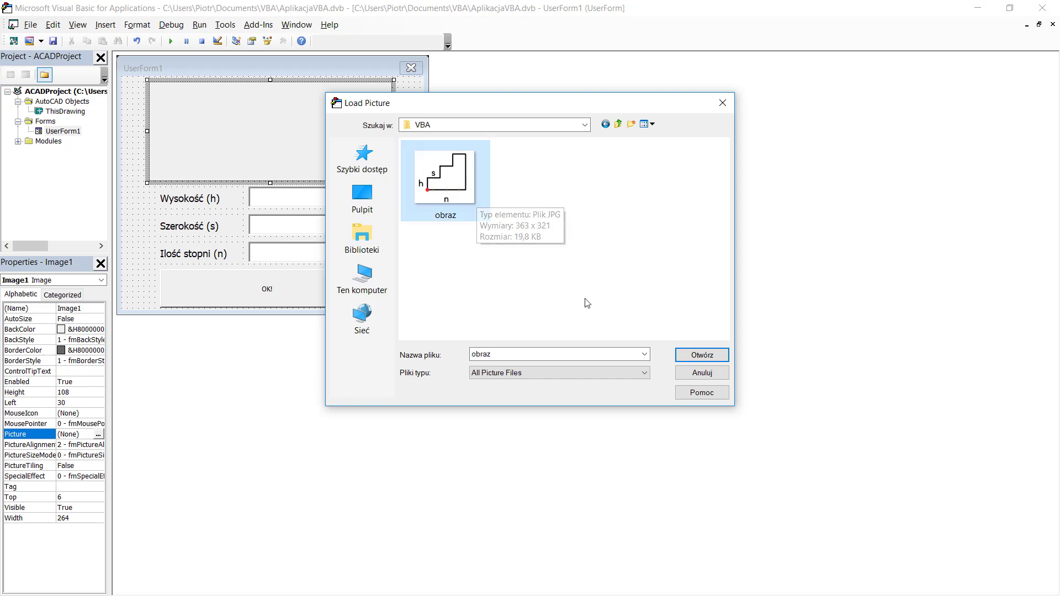
click(708, 360)
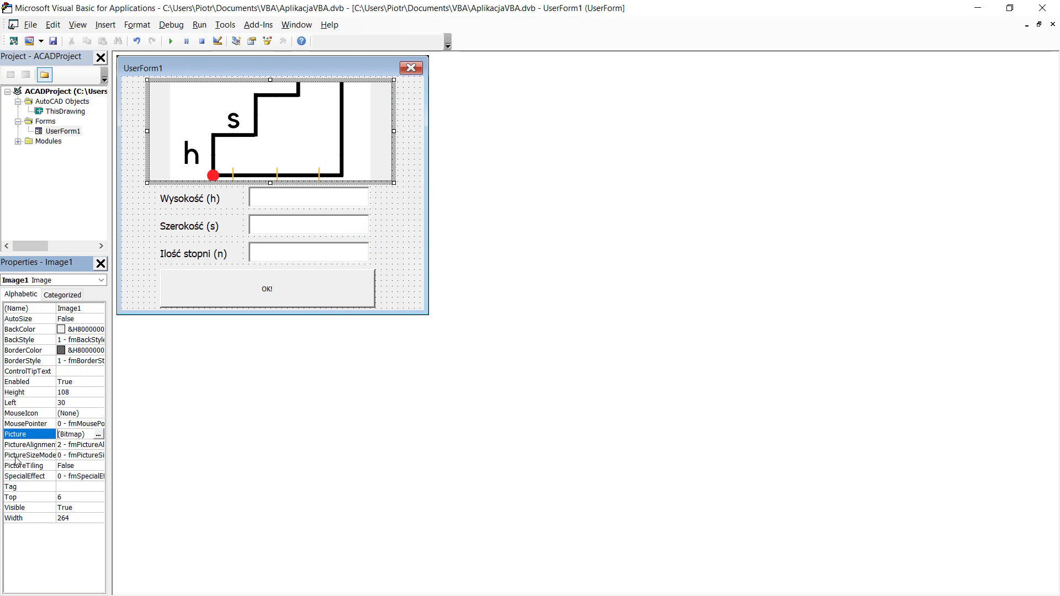
Set the image's PictureSizeMode to 3 - fmPictureSizeModeZoom.
click(84, 462)
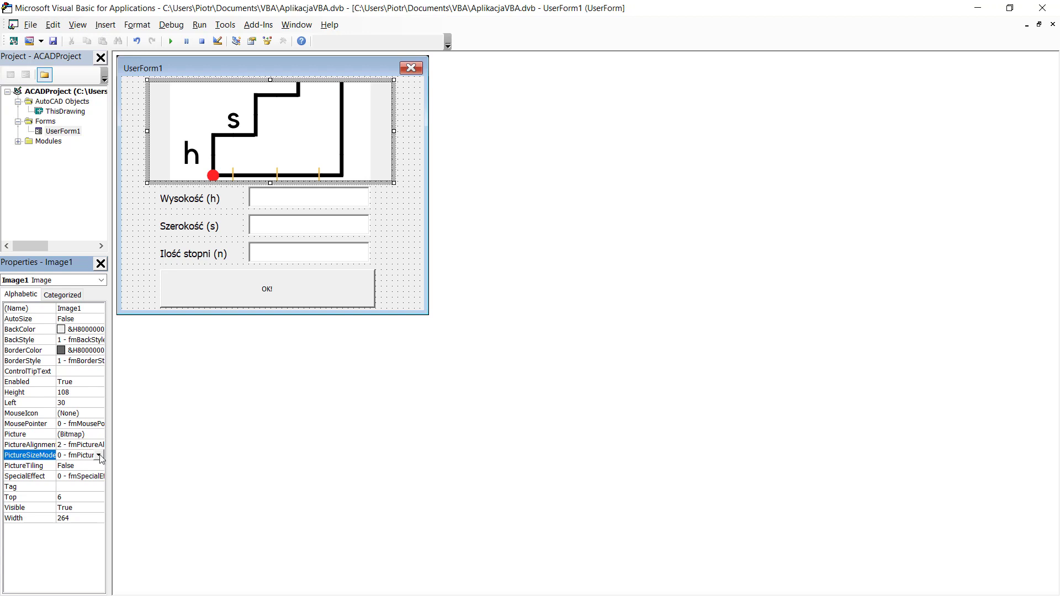
click(101, 458)
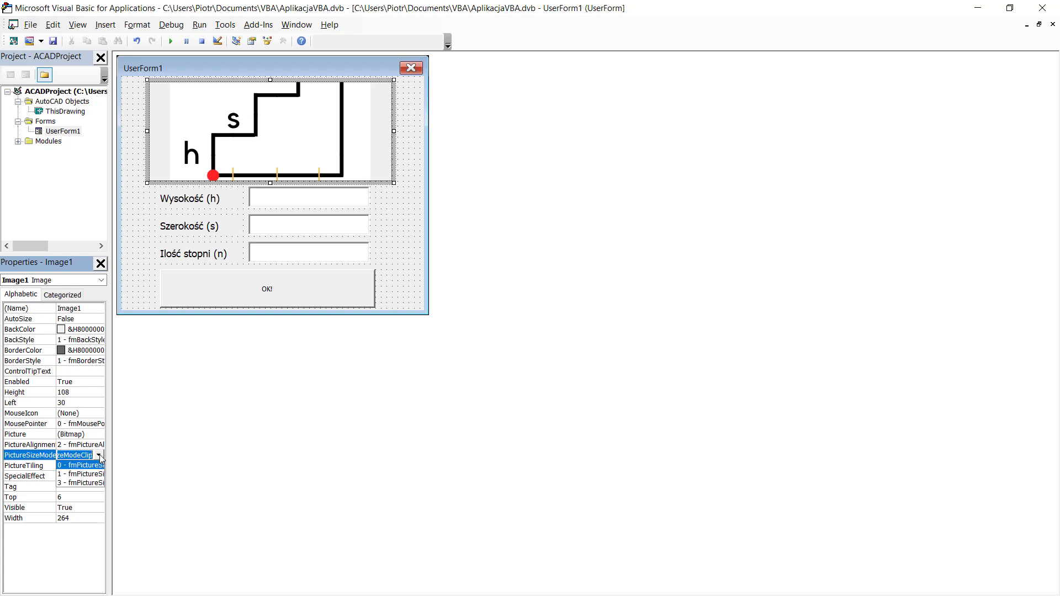
click(87, 483)
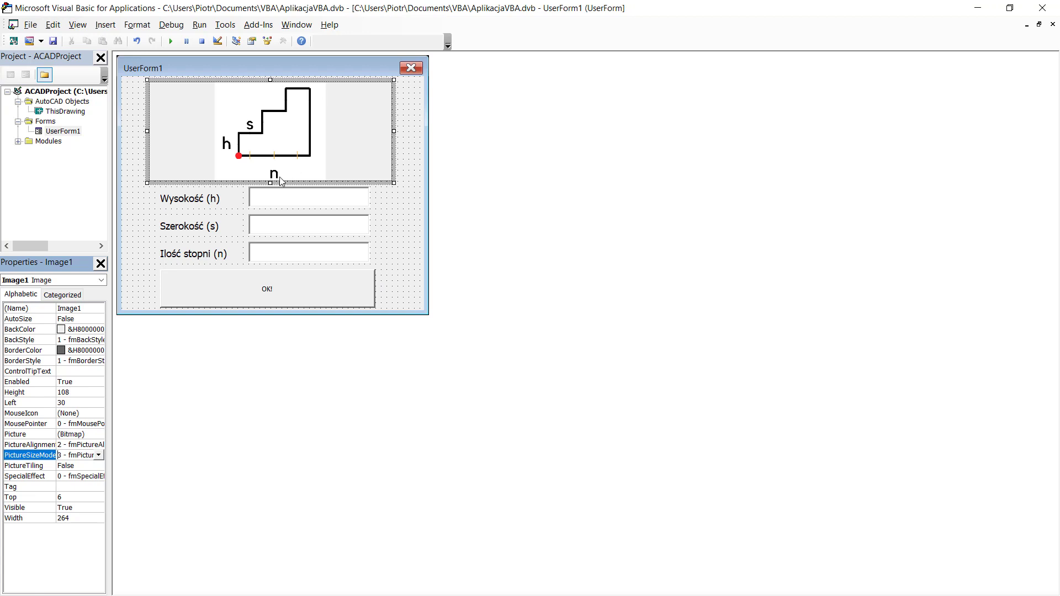
click(240, 158)
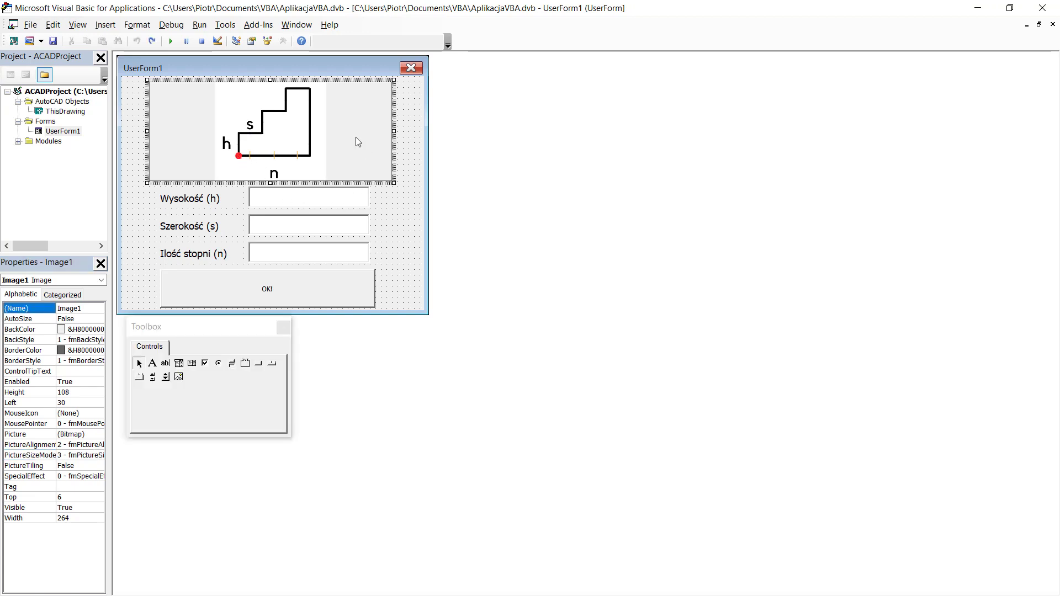
In UserForm1's code view, delete the MsgBox line and insert blank lines after the poczatek declaration.
right_click(61, 132)
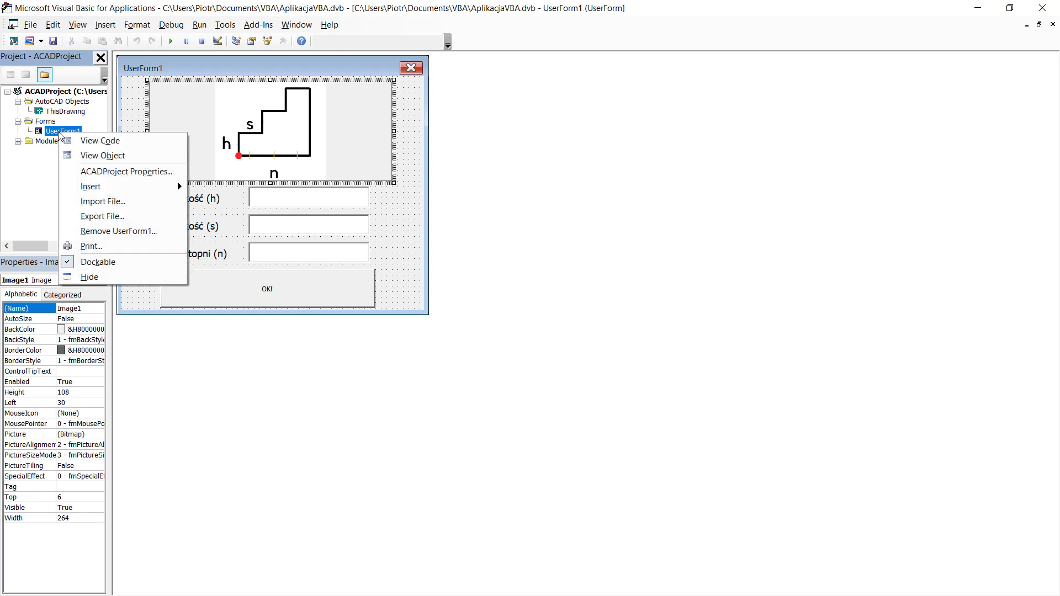
click(113, 143)
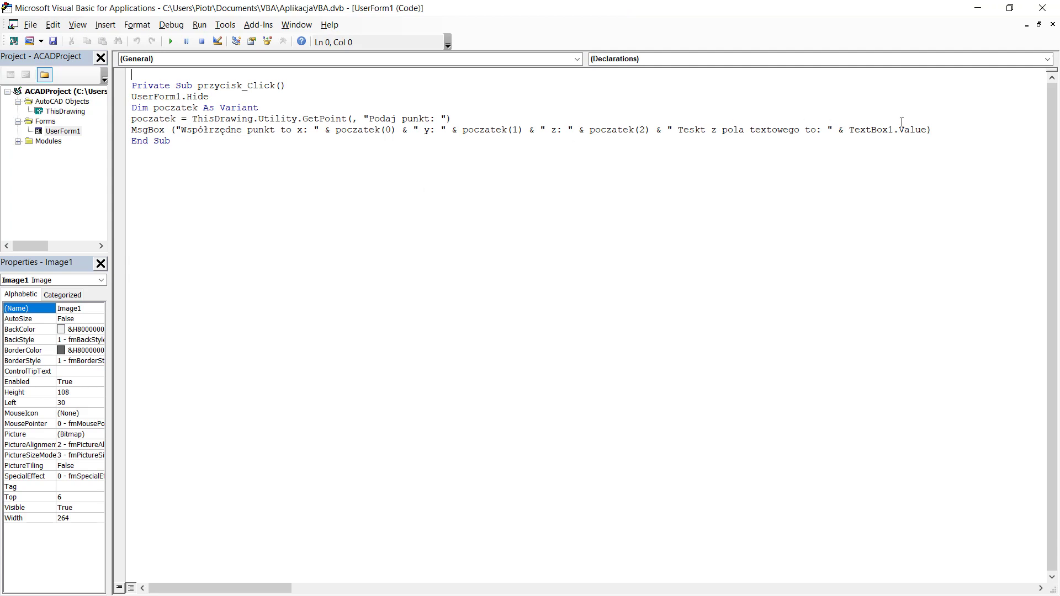
drag(933, 130, 132, 131)
key(Delete)
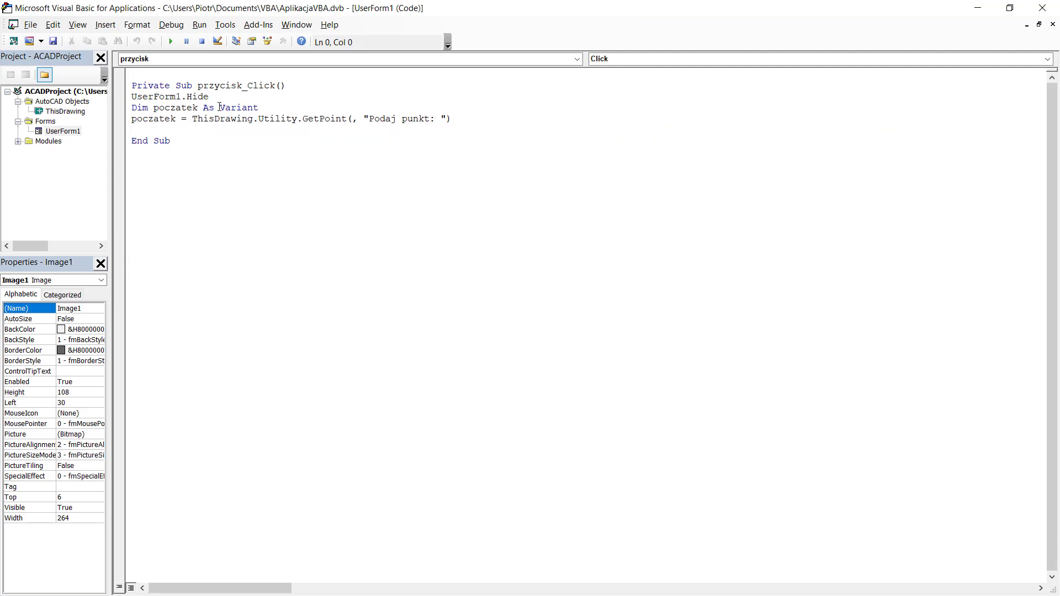
click(288, 107)
key(Return)
key(Return)
key(Return)
key(Return)
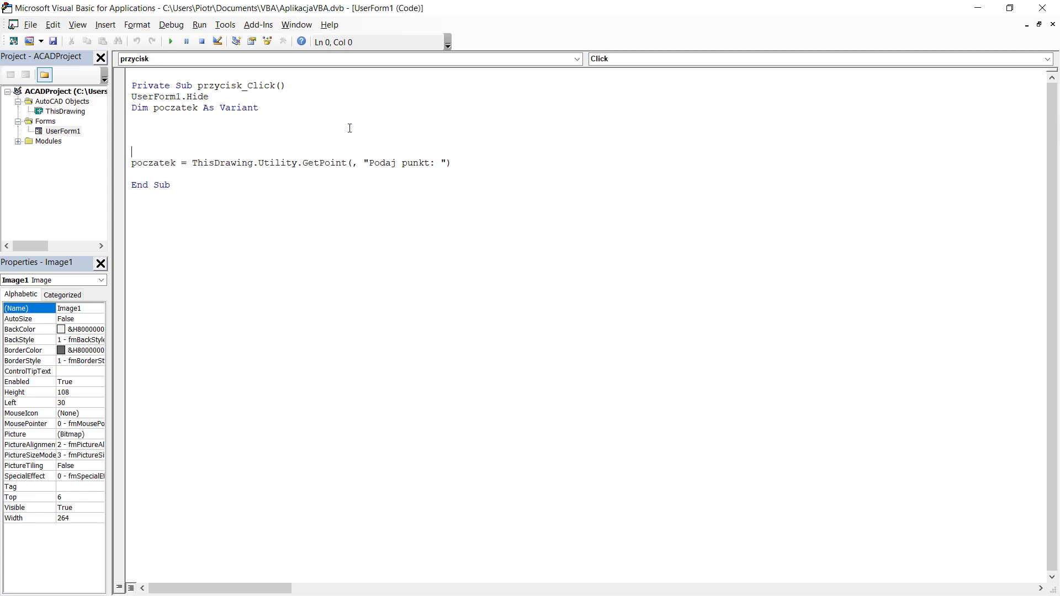
key(Return)
key(Up)
key(Up)
key(Up)
key(Up)
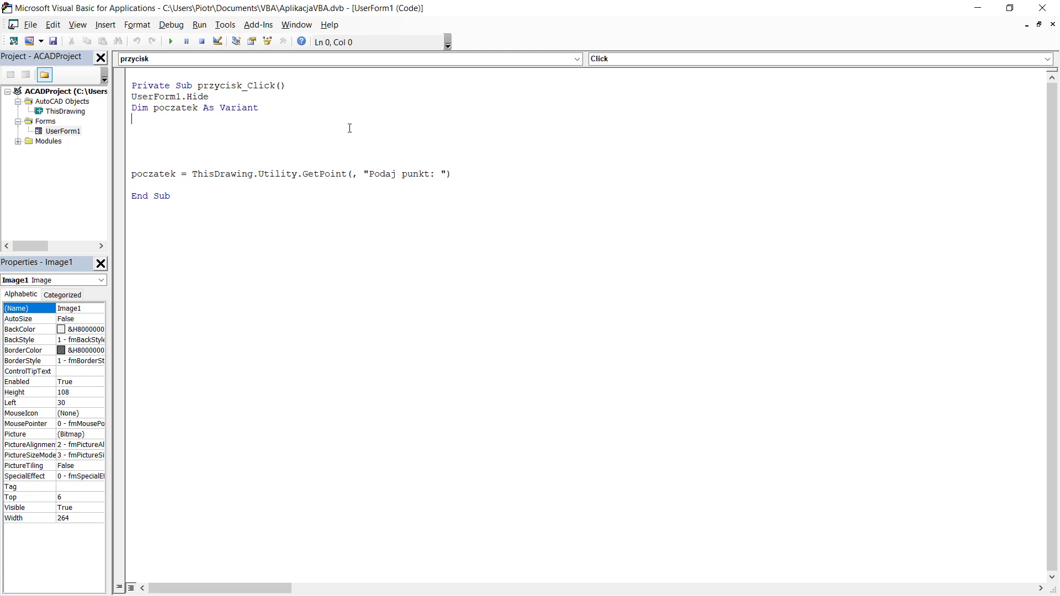
Declare n, h and s As Double.
text(Dim n)
text( As )
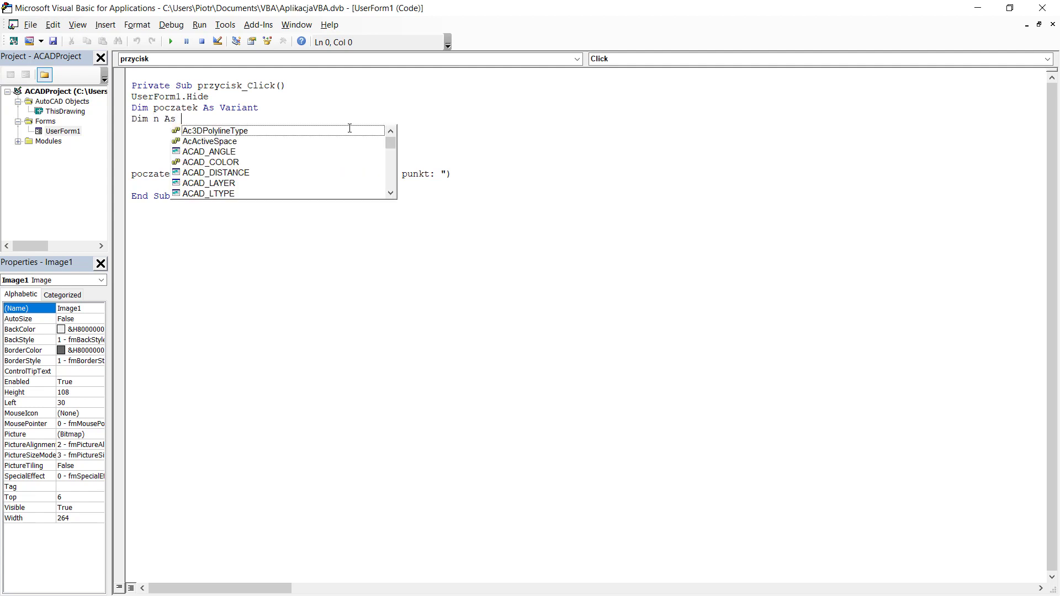
text(Doubl)
key(Return)
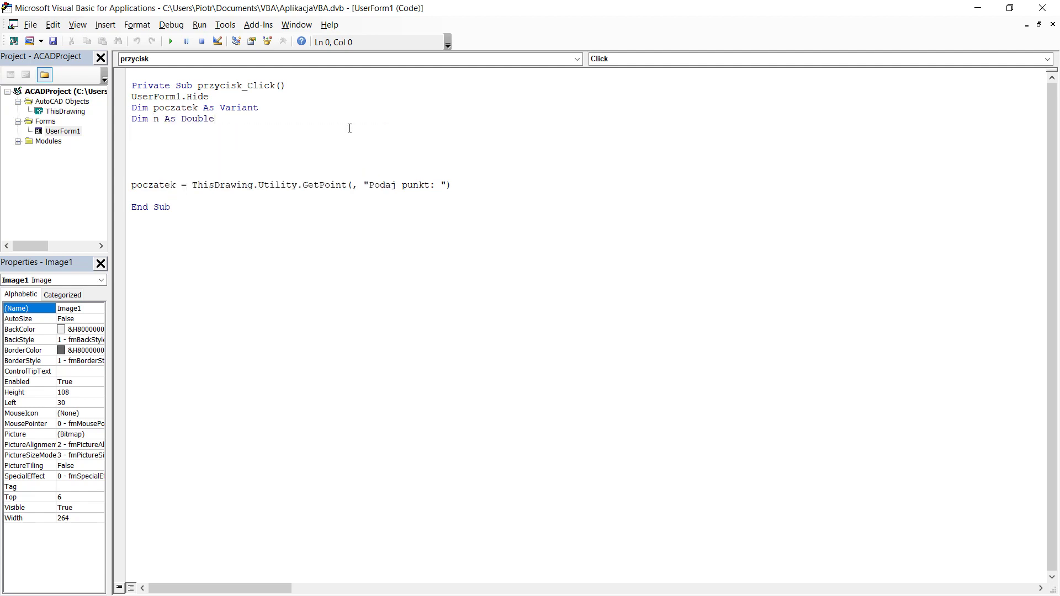
text(Dim g)
key(BackSpace)
text(h As Doub)
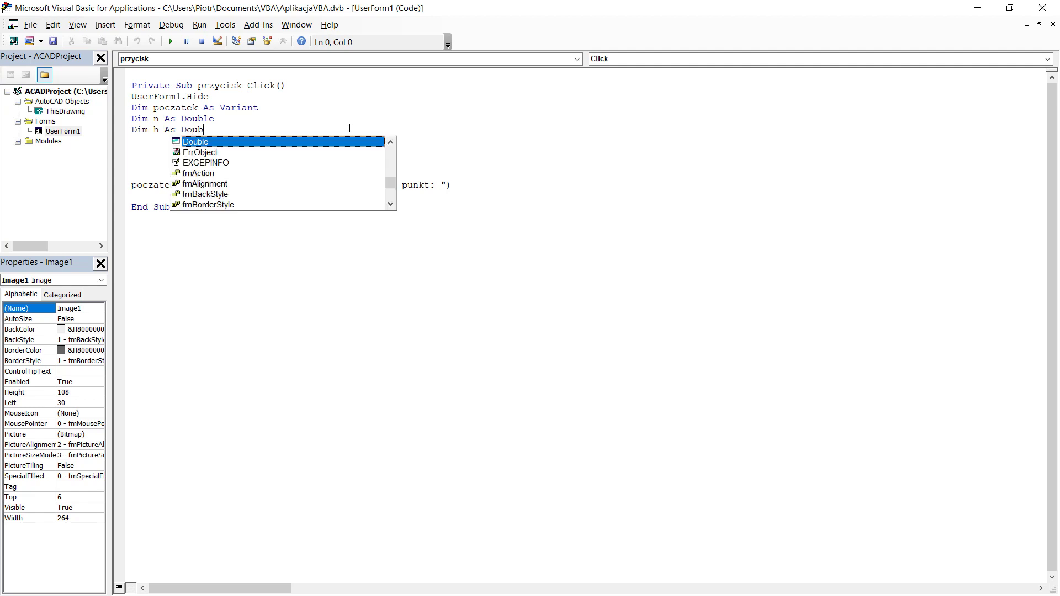
text(le)
key(Return)
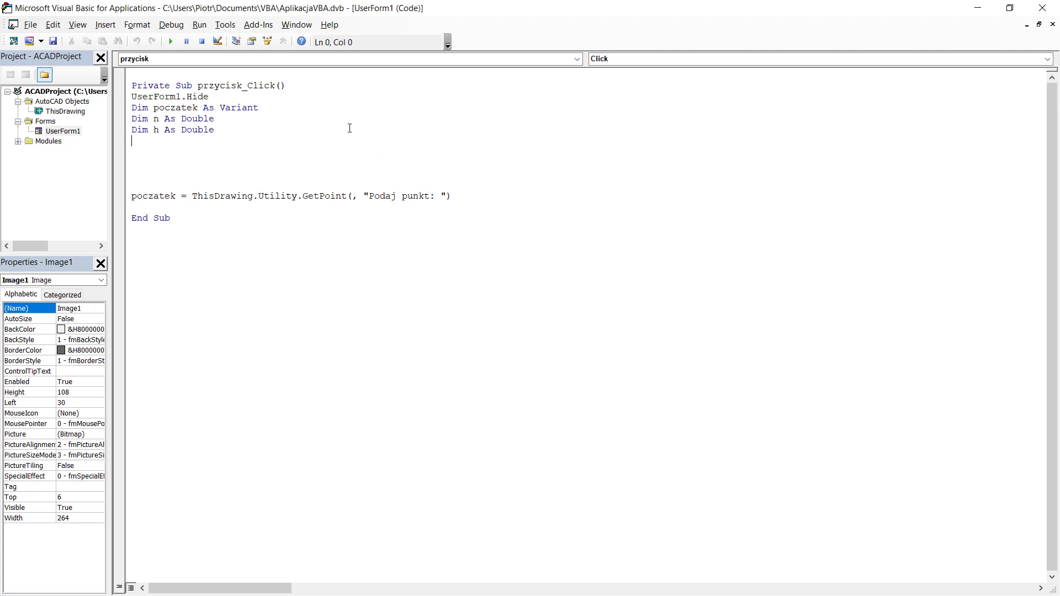
text(Dim s As Double)
key(Return)
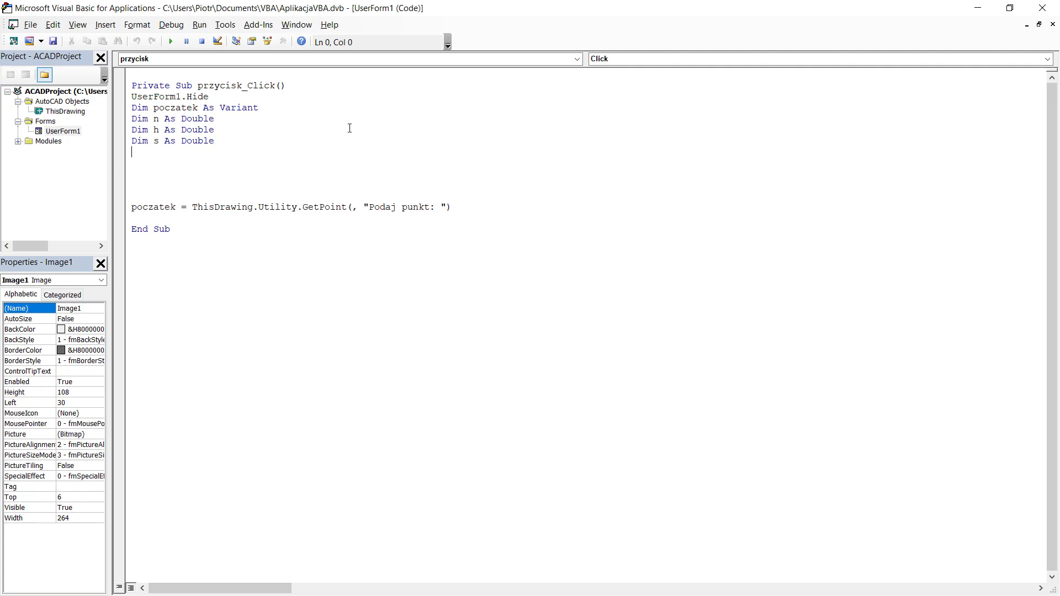
Declare stopien(0 To 5) As Double and segment As Variant, then begin the s assignment.
text(Dim )
text(stopien )
text(())
text(0 )
text(to )
text(5)
text(As Double)
key(Return)
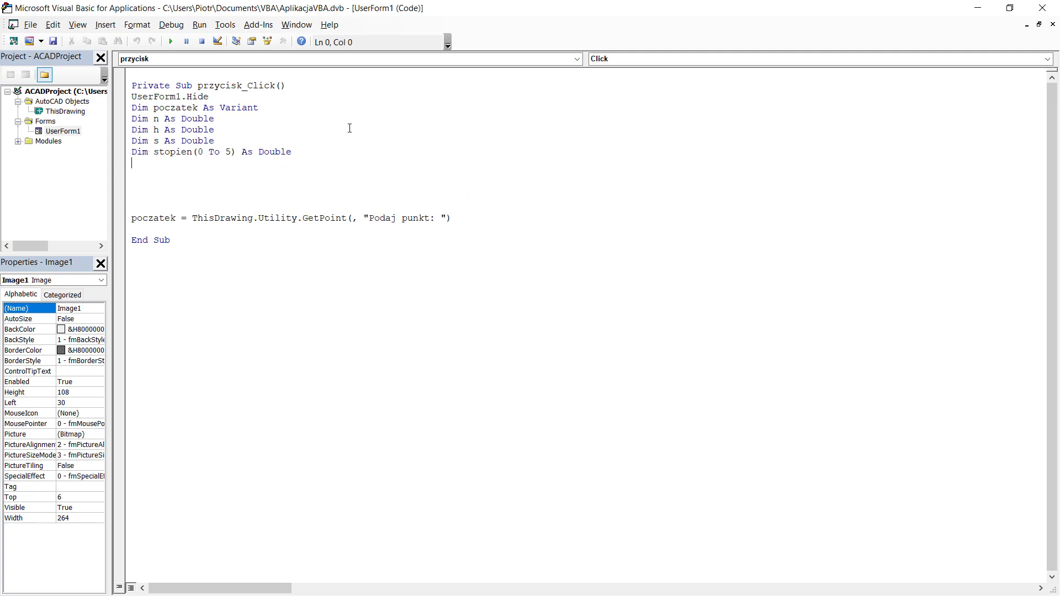
text(Dim segment )
text(As Variant)
key(Return)
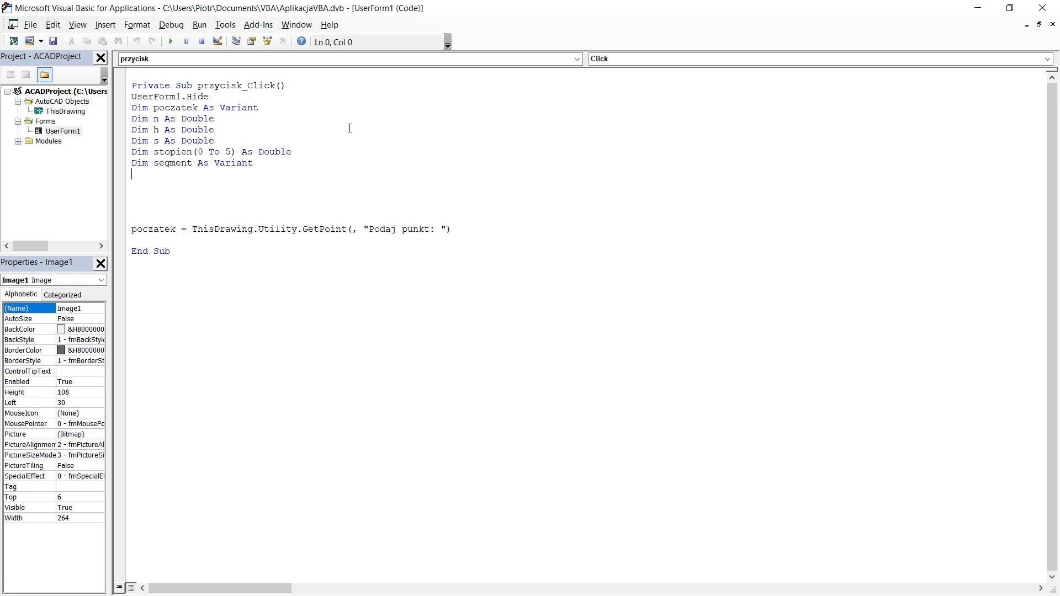
key(Down)
key(Down)
text(s)
text( =)
Assign s = CDbl(TextBox2), h = CDbl(TextBox3) and n = CDbl(TextBox1).
text(CDbl ()
text())
text(Tex)
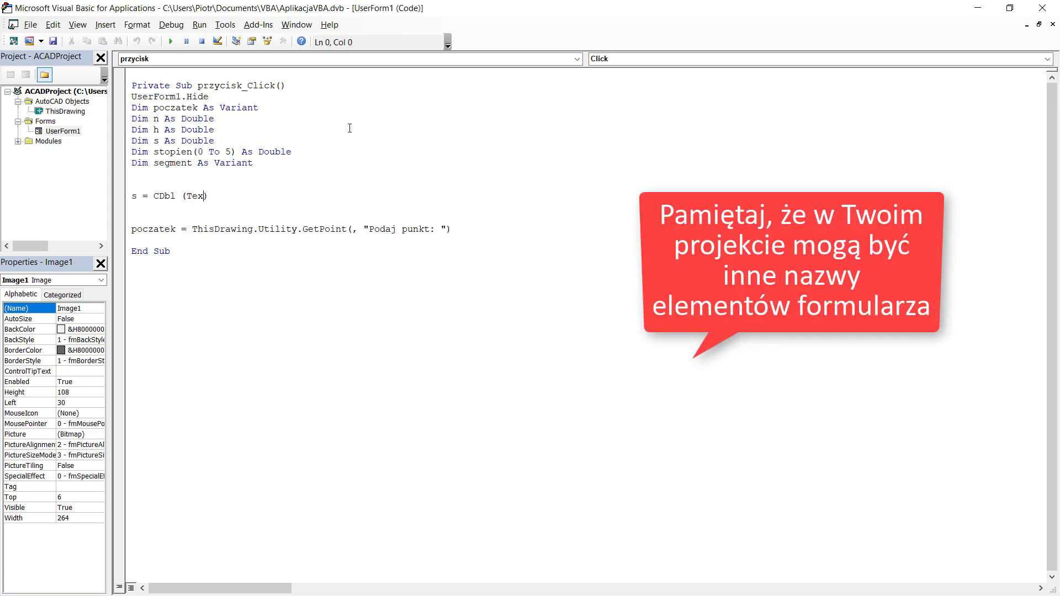
text(tBox2)
key(Return)
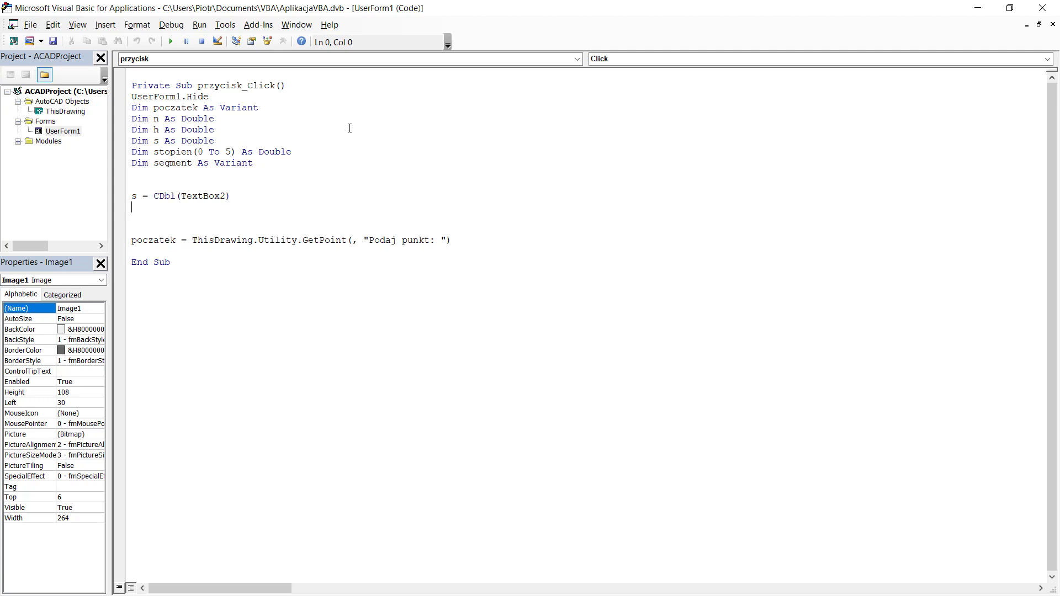
text(h = CDbl(TextBox3))
key(Return)
text(n = CDbl(TextBox1))
key(Return)
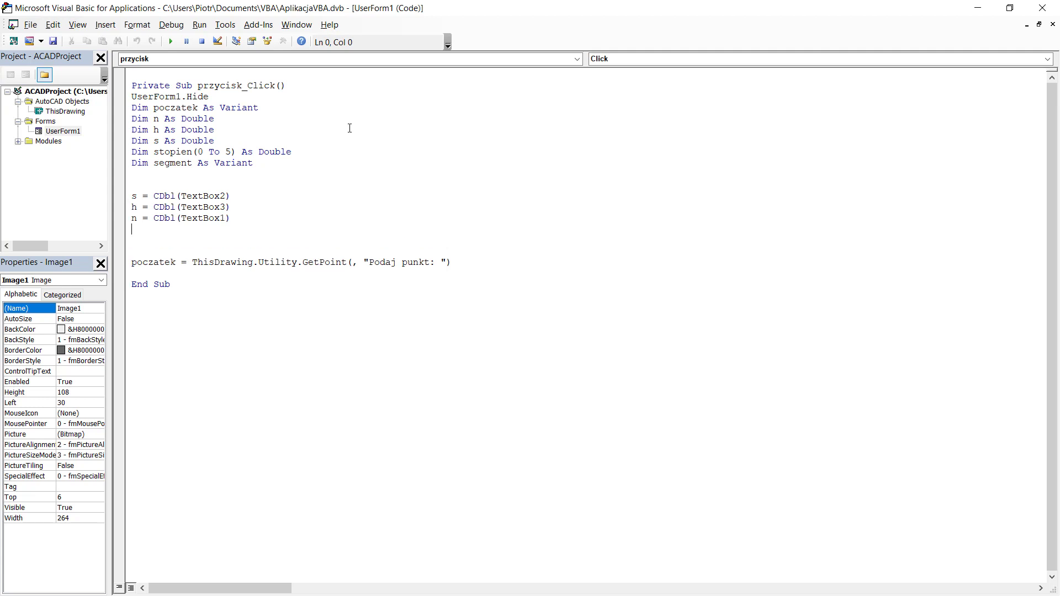
drag(234, 219, 134, 196)
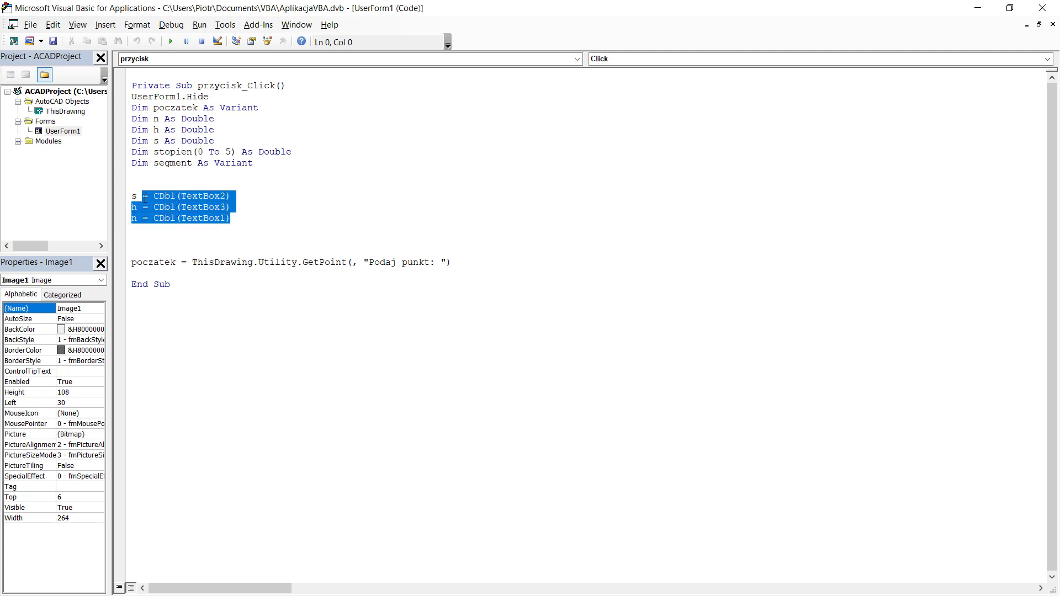
click(265, 219)
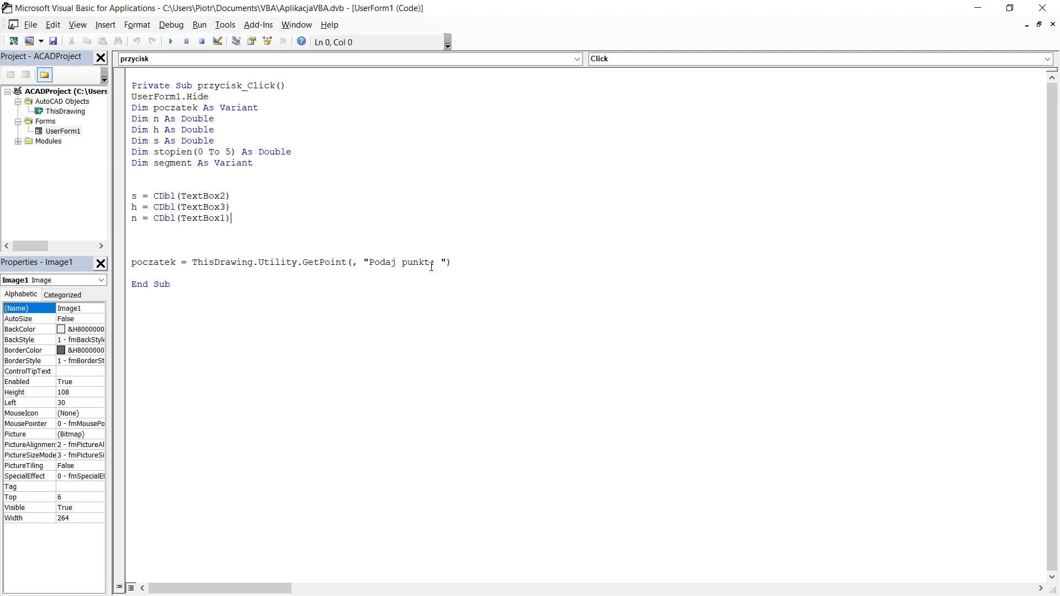
Change the GetPoint prompt to 'Wskaż punkt wstawienia' and add 'segment = poczatek' below it.
drag(430, 262, 370, 263)
text(Wskaż punkt wstawienia)
key(End)
key(Return)
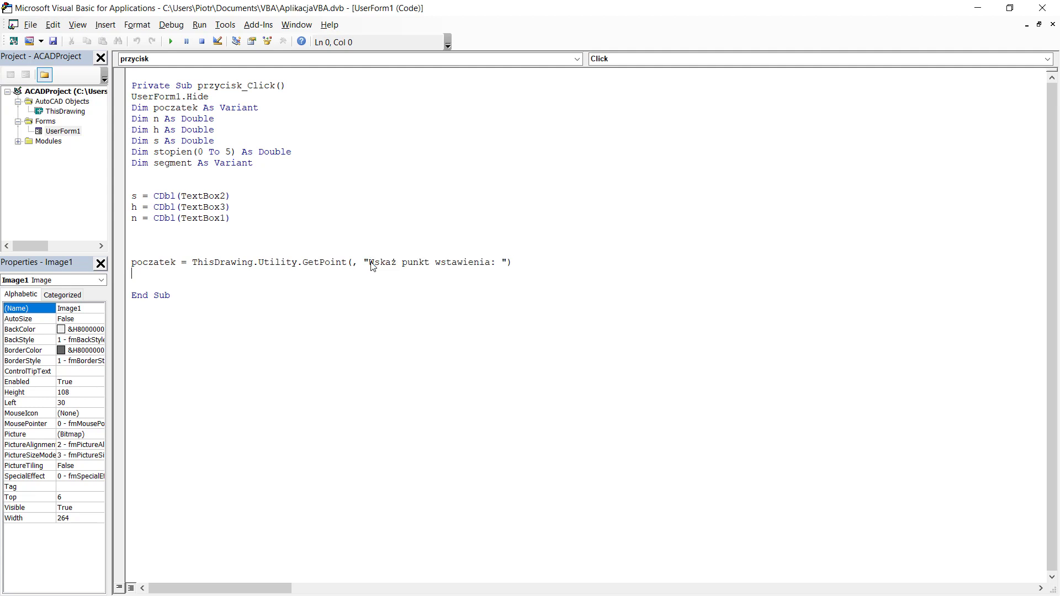
text(s)
text(egment = )
text(poczatek)
click(978, 11)
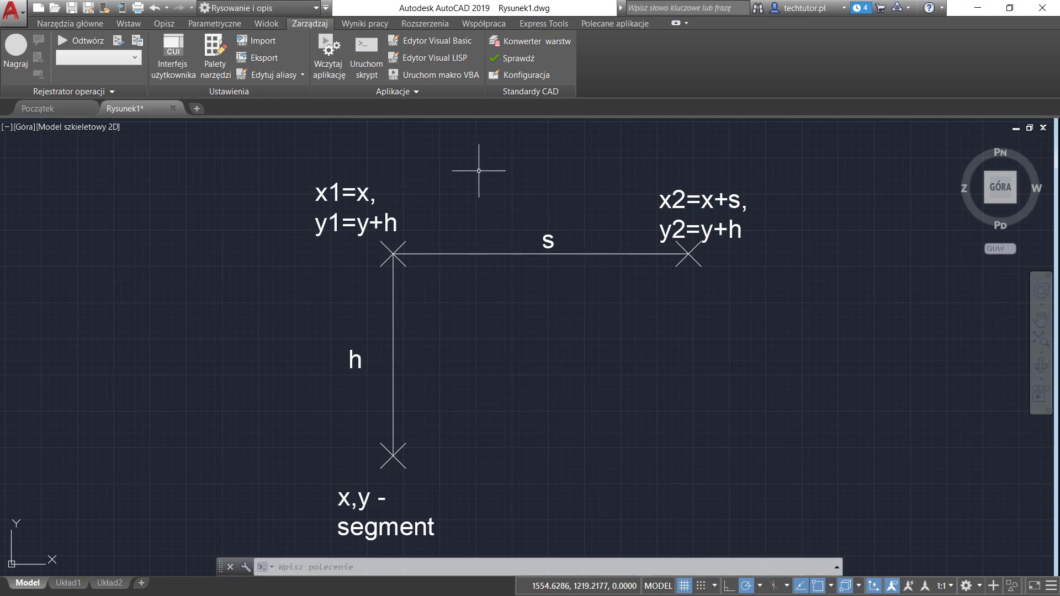
click(456, 43)
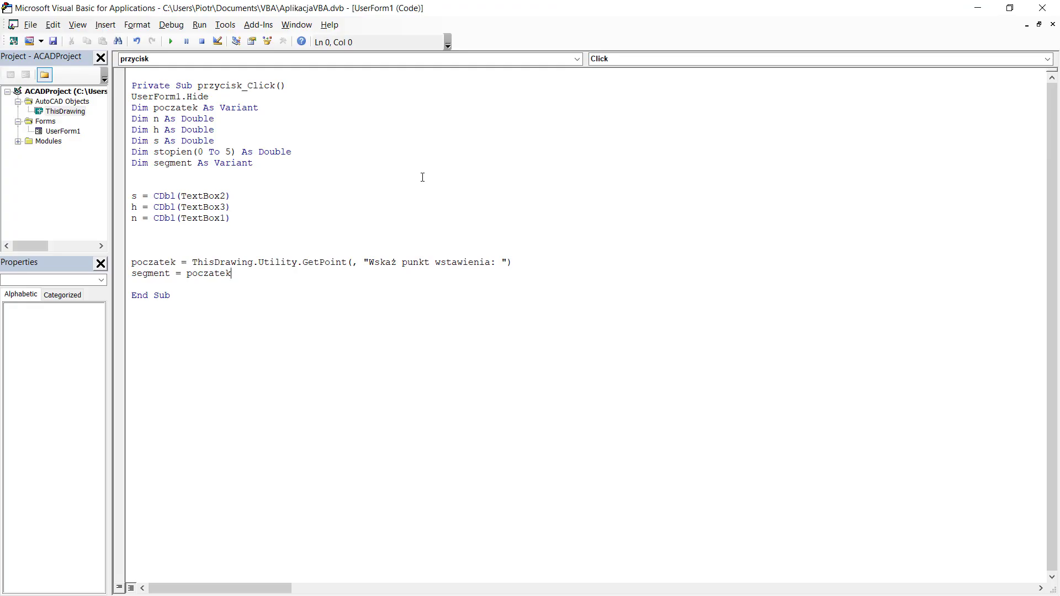
Write stopien(0) = segment(0) and stopien(1) = segment(1).
key(Return)
key(Return)
text(stopien)
text(())
text(0)
text( = )
text(se)
text(gment )
text(())
key(Left)
text(0)
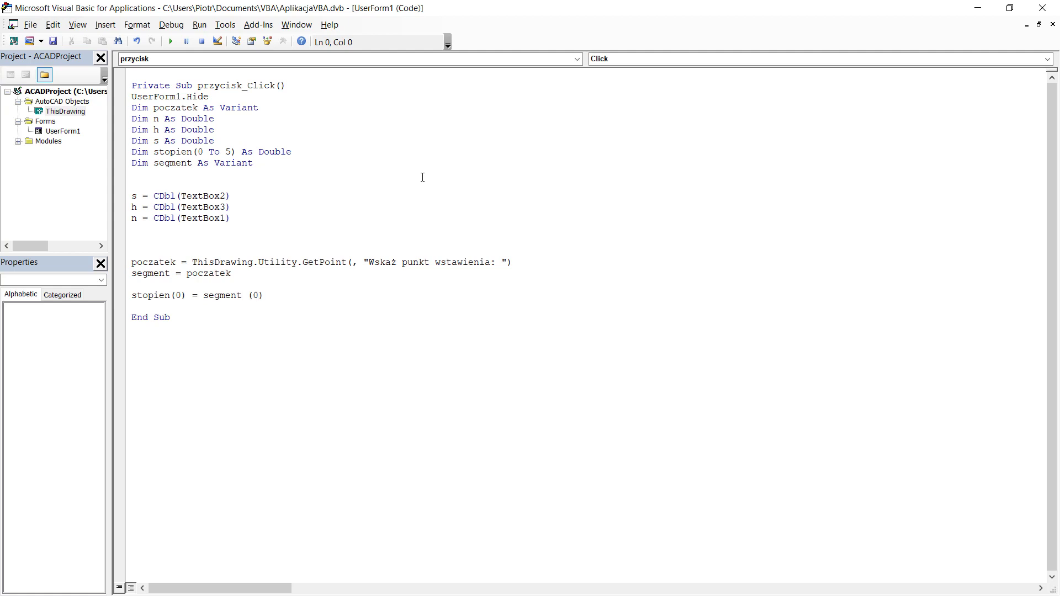
key(Return)
text(stopien)
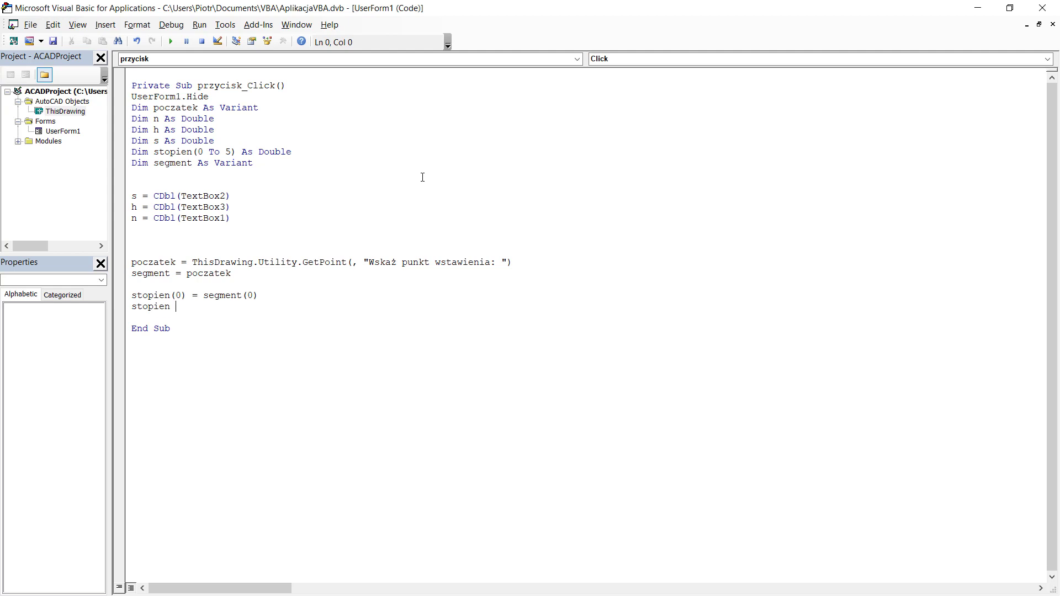
text(())
key(Left)
text(1)
key(BackSpace)
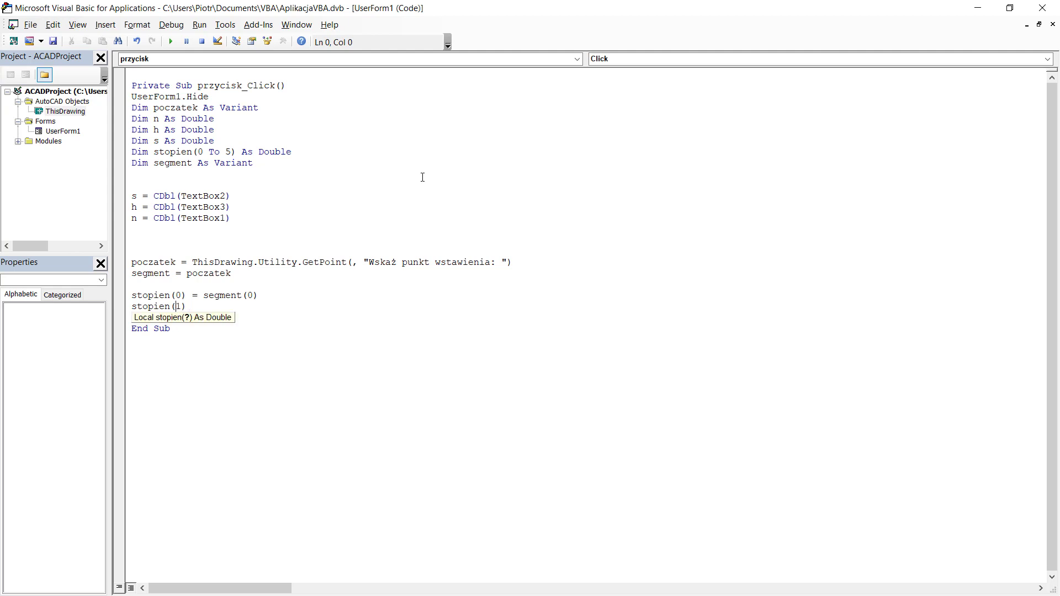
key(Left)
key(BackSpace)
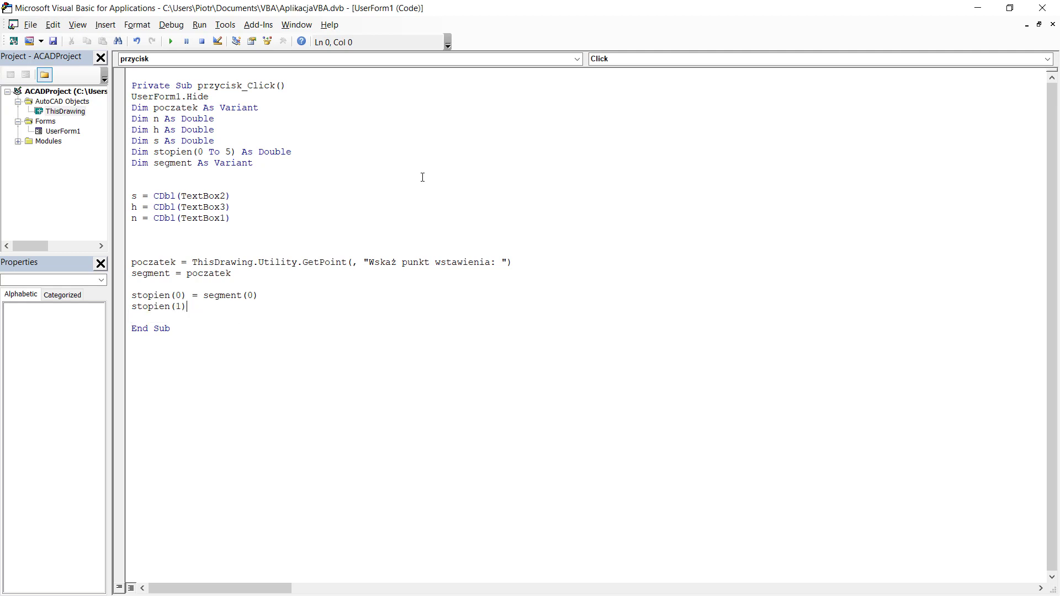
text(= )
text(s)
text(egment())
text(1)
key(Right)
key(Return)
Copy the two stopien lines and paste them twice below.
drag(263, 306, 131, 298)
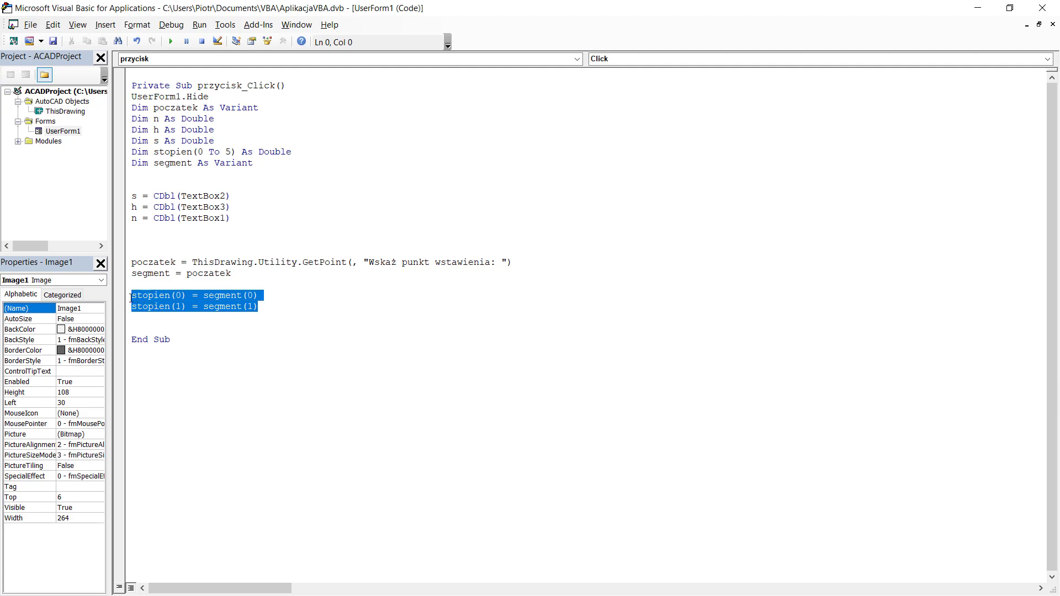
key(ctrl+c)
click(138, 318)
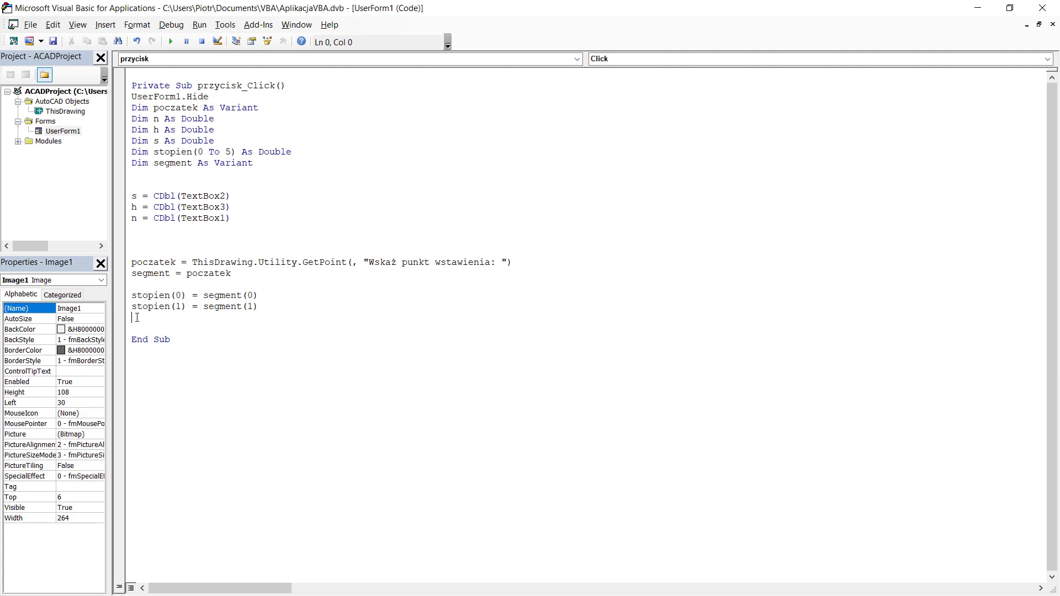
key(ctrl+v)
key(Return)
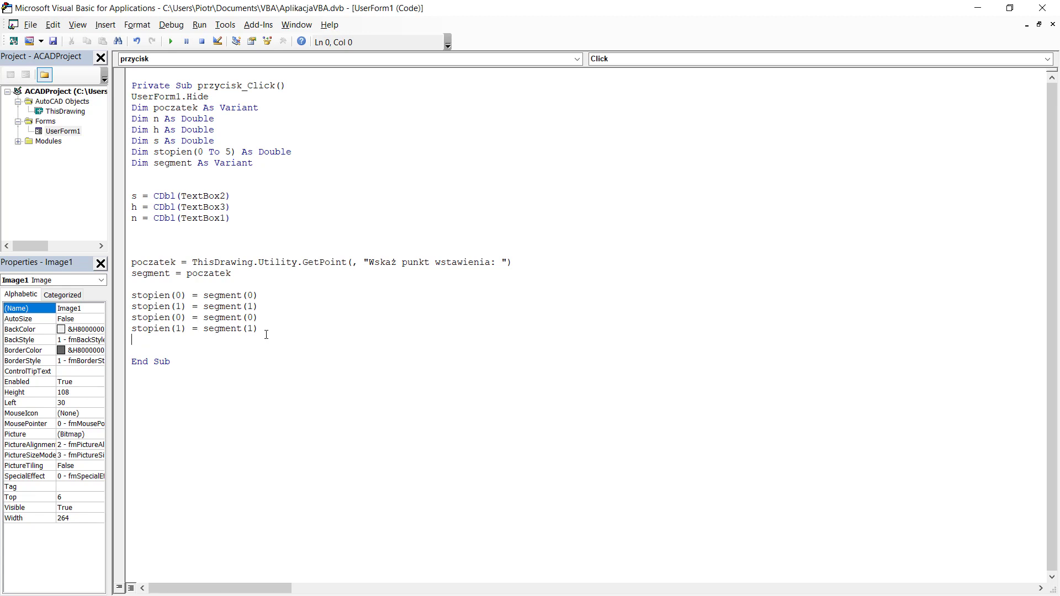
key(ctrl+v)
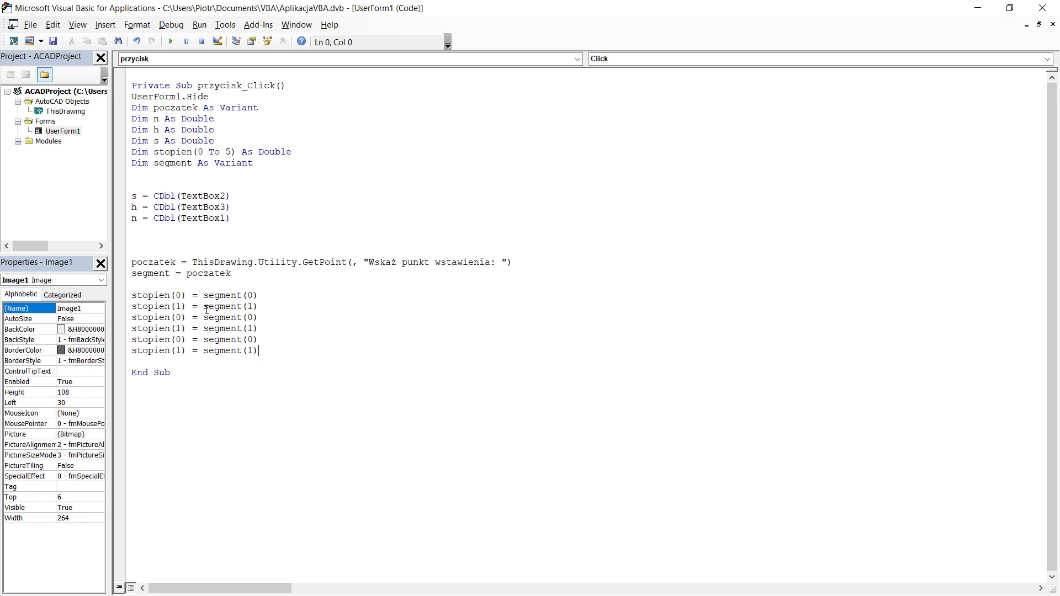
drag(262, 306, 131, 297)
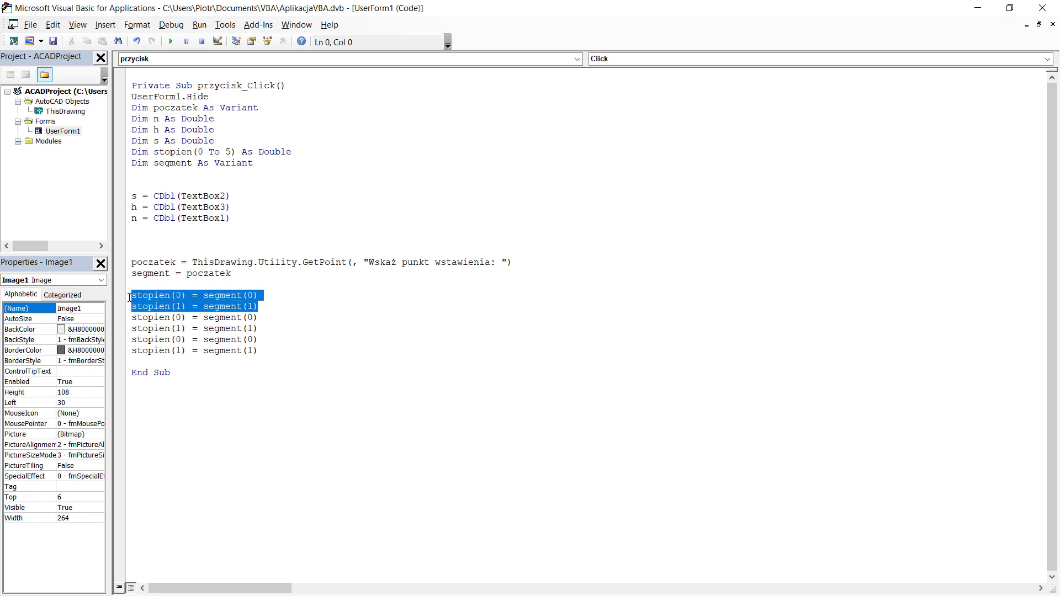
drag(258, 329, 148, 317)
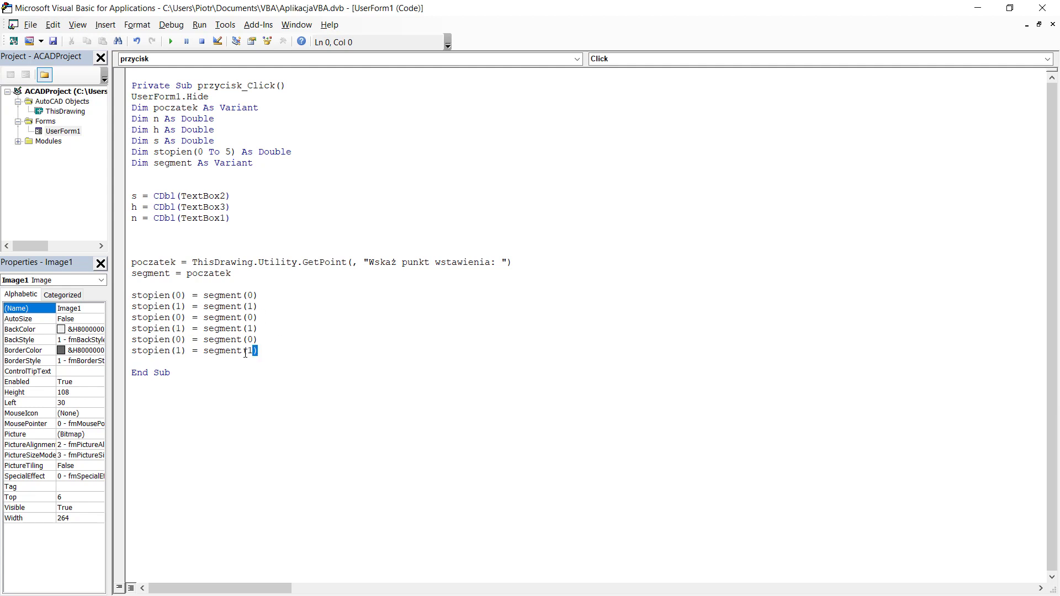
drag(257, 351, 122, 347)
click(343, 344)
Renumber the pasted stopien indices to 2, 3, 4 and 5.
double_click(179, 319)
text(2)
double_click(179, 329)
text(3)
double_click(178, 341)
text(4)
double_click(180, 352)
text(5)
Append '+h' to stopien(3), '+s' to stopien(4) and '+ h' to stopien(5).
click(264, 319)
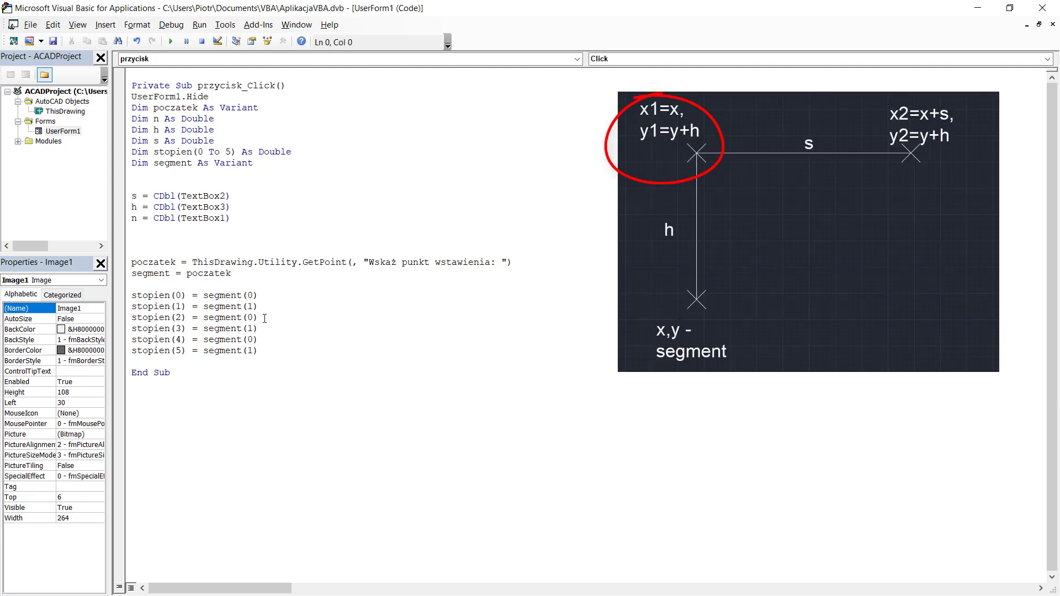
click(265, 329)
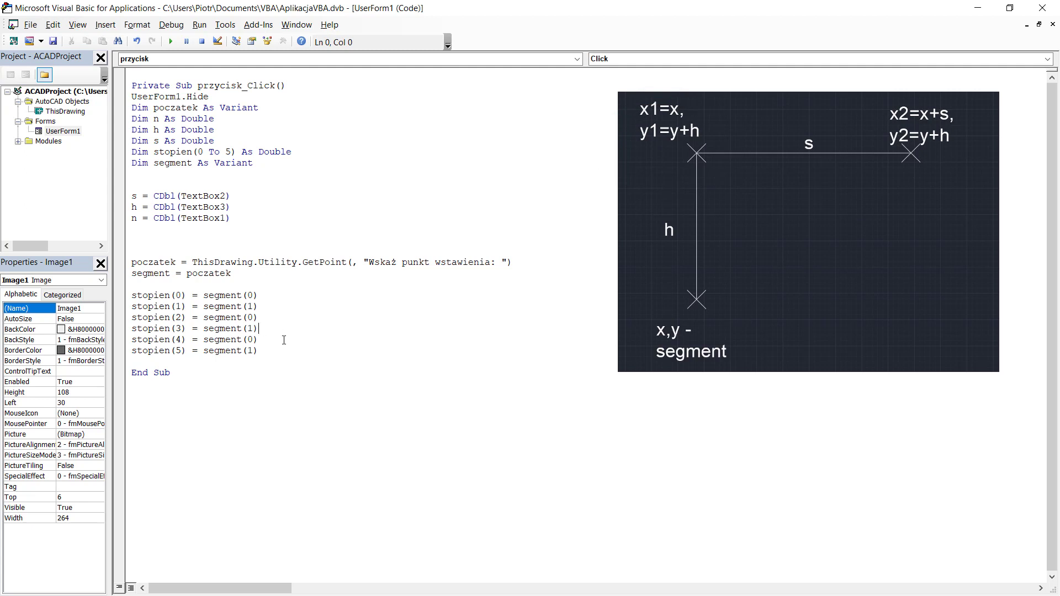
text(+h)
click(260, 339)
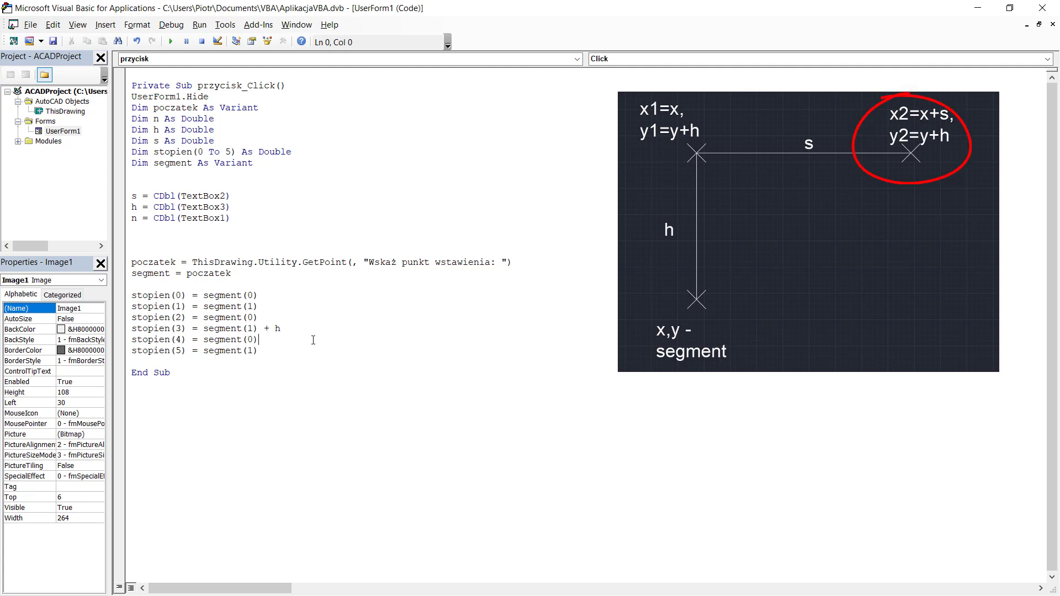
text(+s)
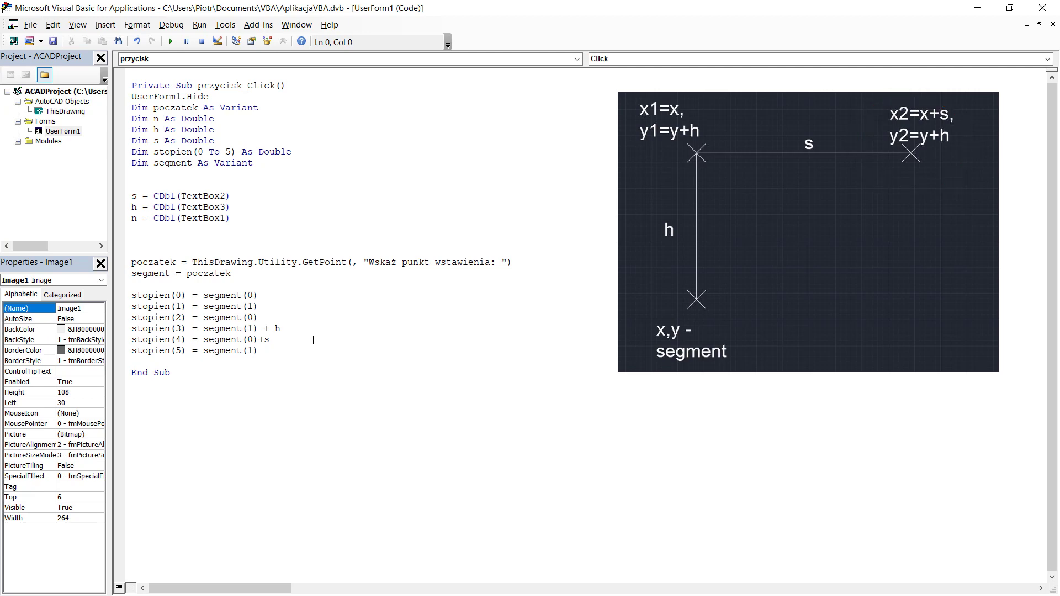
key(Down)
text(+ )
text(h)
key(Return)
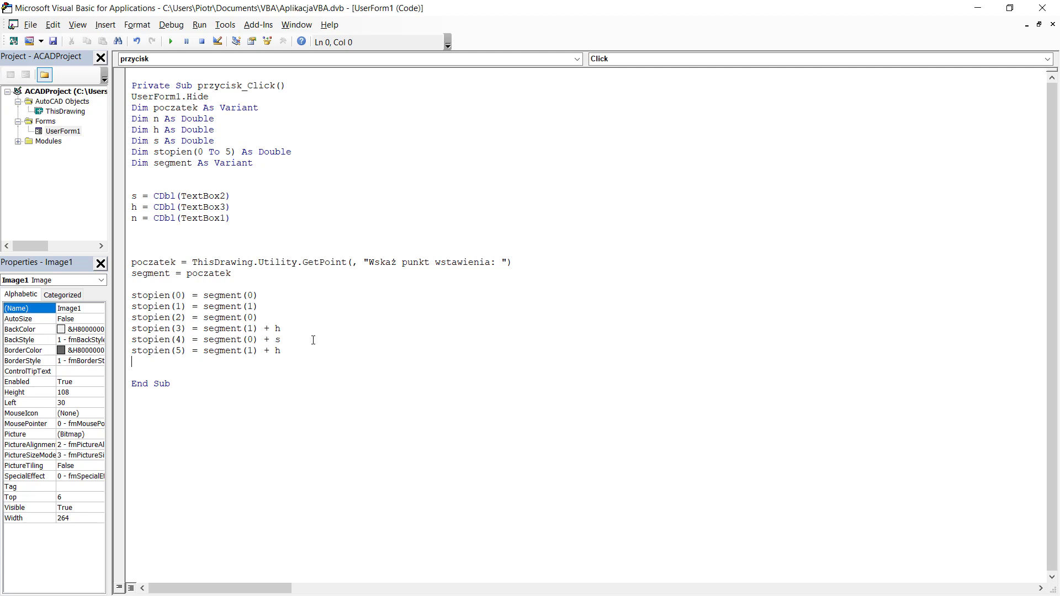
Switch to the AutoCAD drawing and return to the code below the declarations.
key(alt+F11)
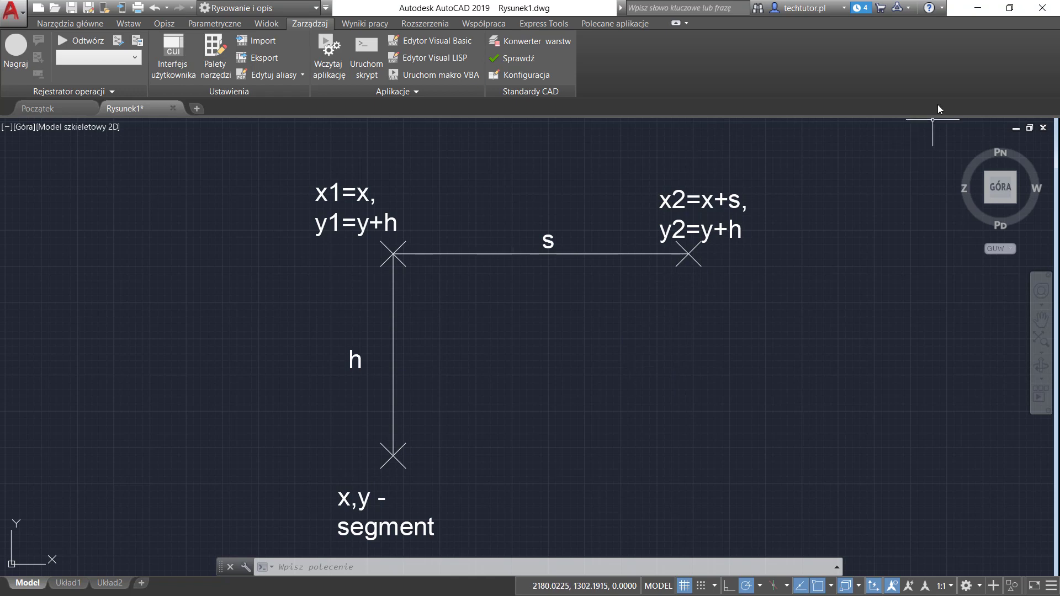
click(430, 41)
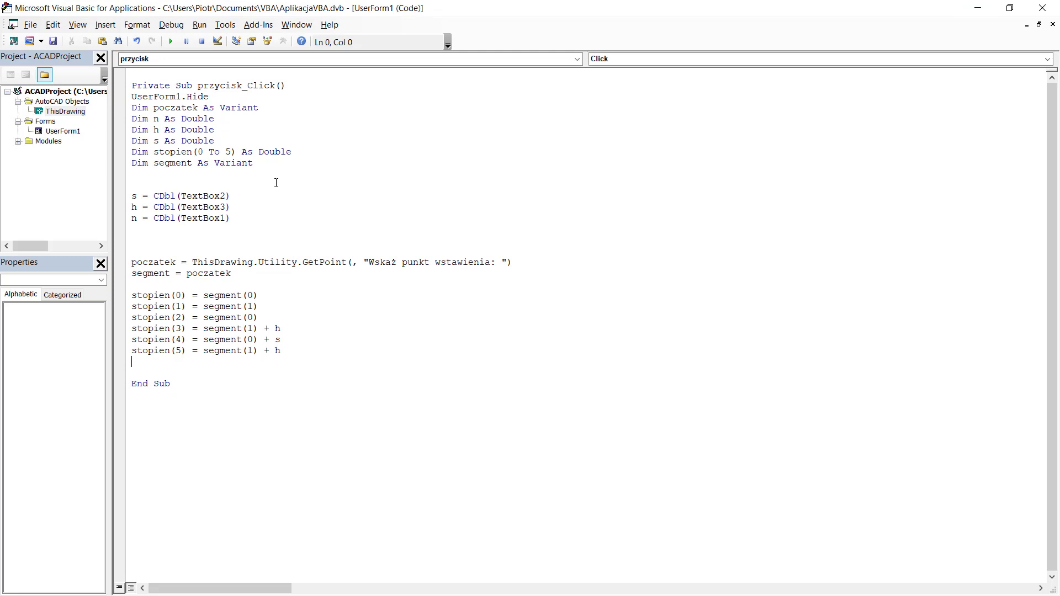
click(276, 183)
key(Up)
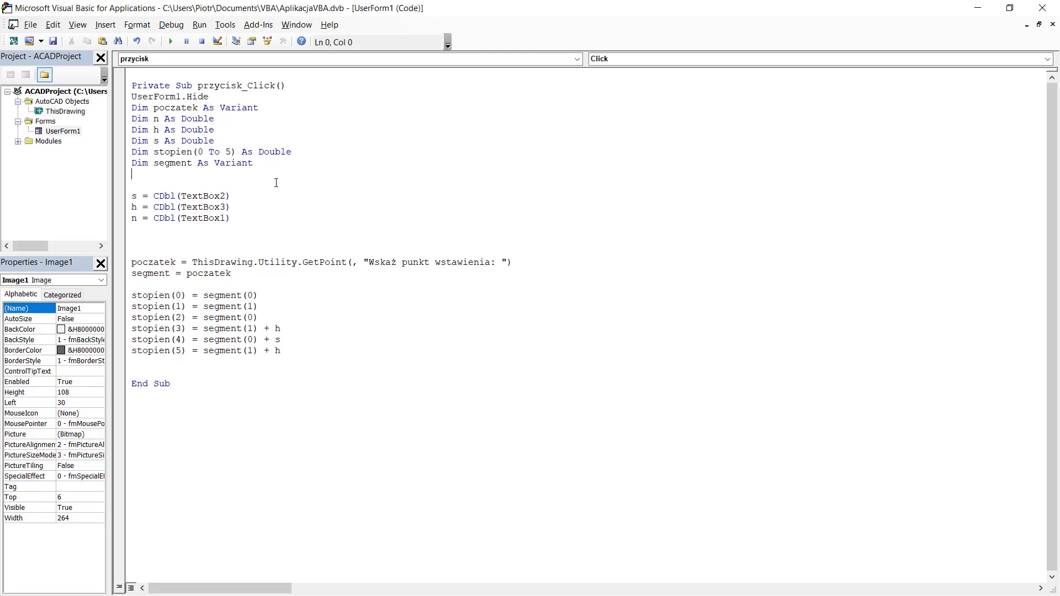
Declare naszplinia As AcadLWPolyline, then start a 'Set naszplinia' line above End Sub.
text(Dim )
text(nas)
text(zplinia )
text(As Ac)
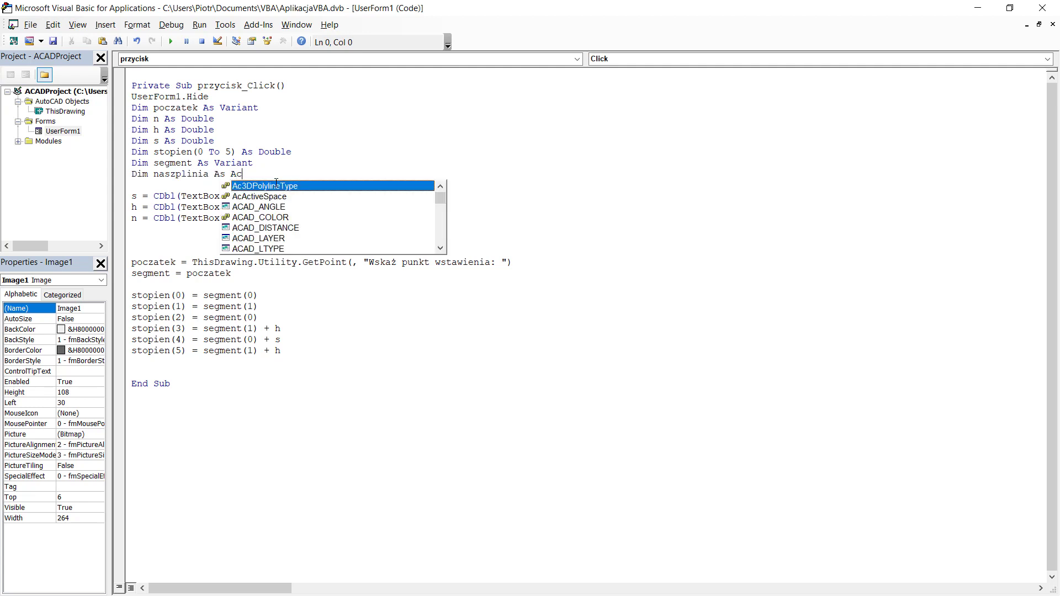
text(adLW)
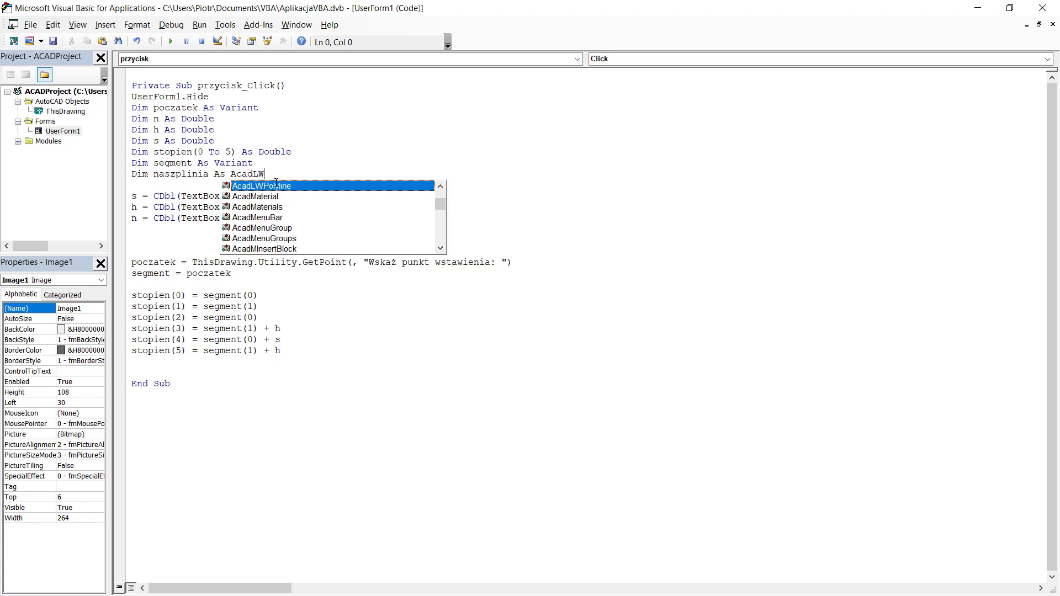
double_click(276, 185)
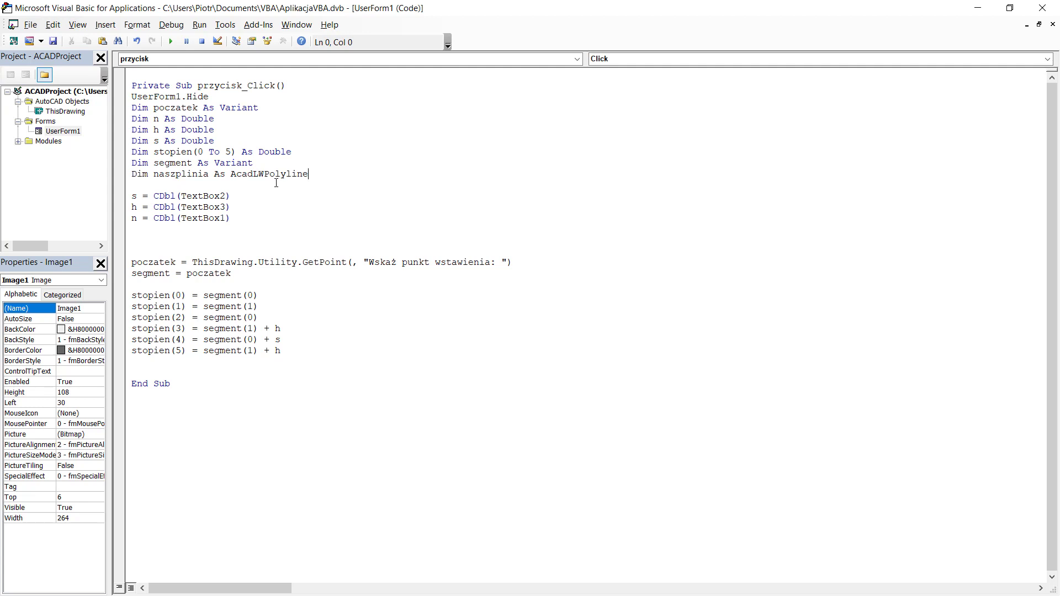
key(Return)
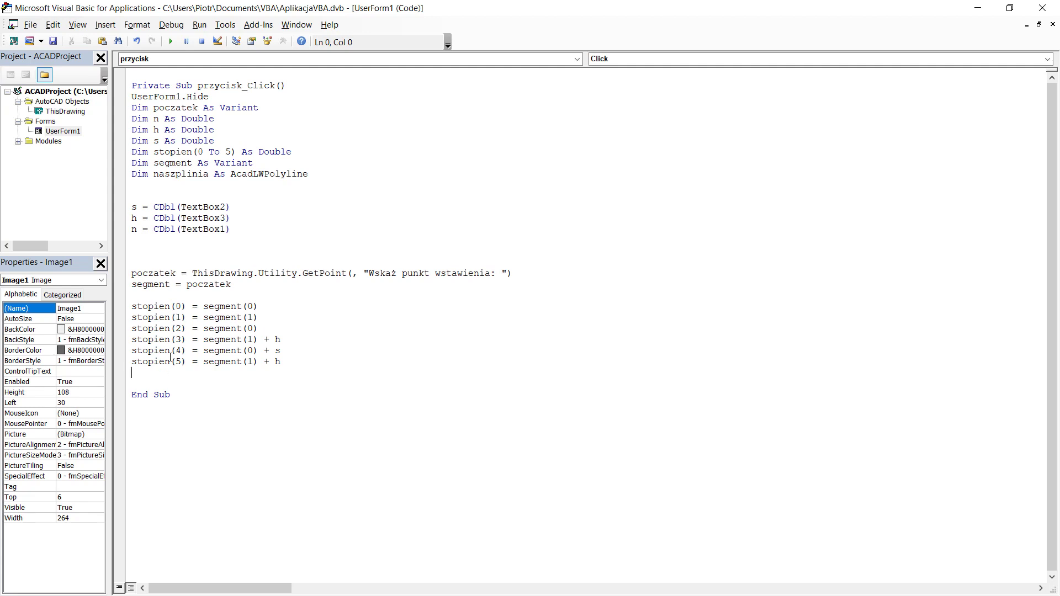
key(Return)
text(Set )
text(nasz)
Dismiss the compile error and correct the naszplinia spelling on the declaration and Set lines.
key(ctrl+space)
click(188, 184)
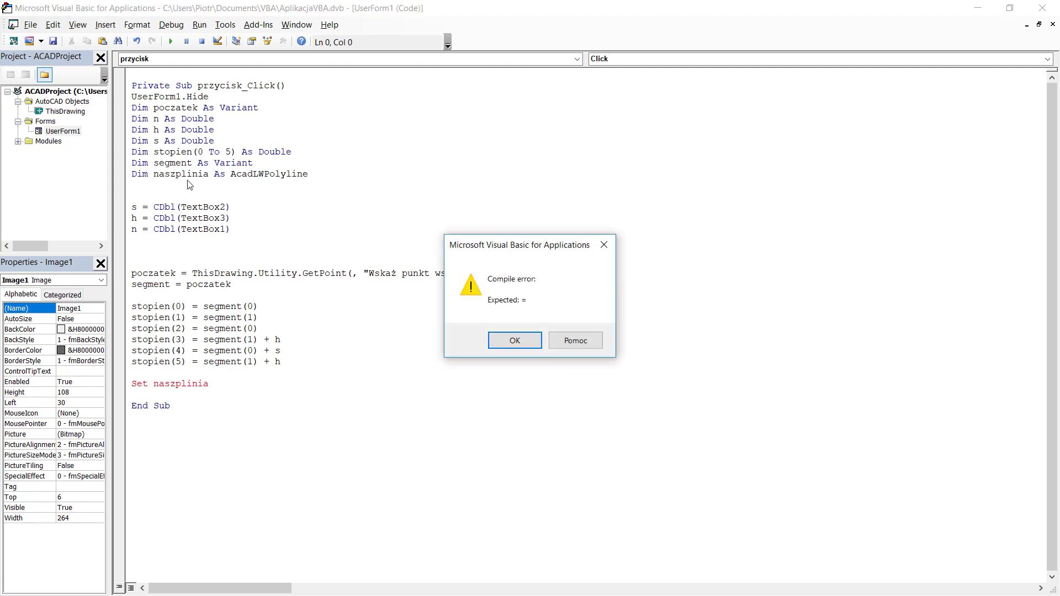
click(527, 339)
text(a)
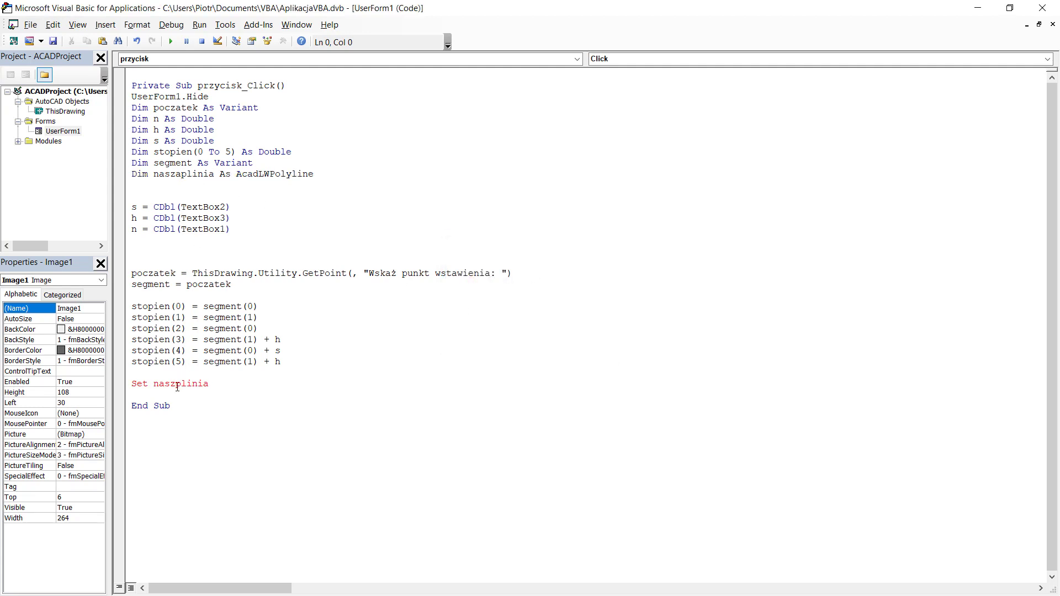
click(177, 387)
text(a)
click(231, 382)
Finish the line as = ThisDrawing.ModelSpace.AddLightWeightPolyline(stopien), then switch back to AutoCAD.
text(= )
text(ThisDrawing)
text(.Model)
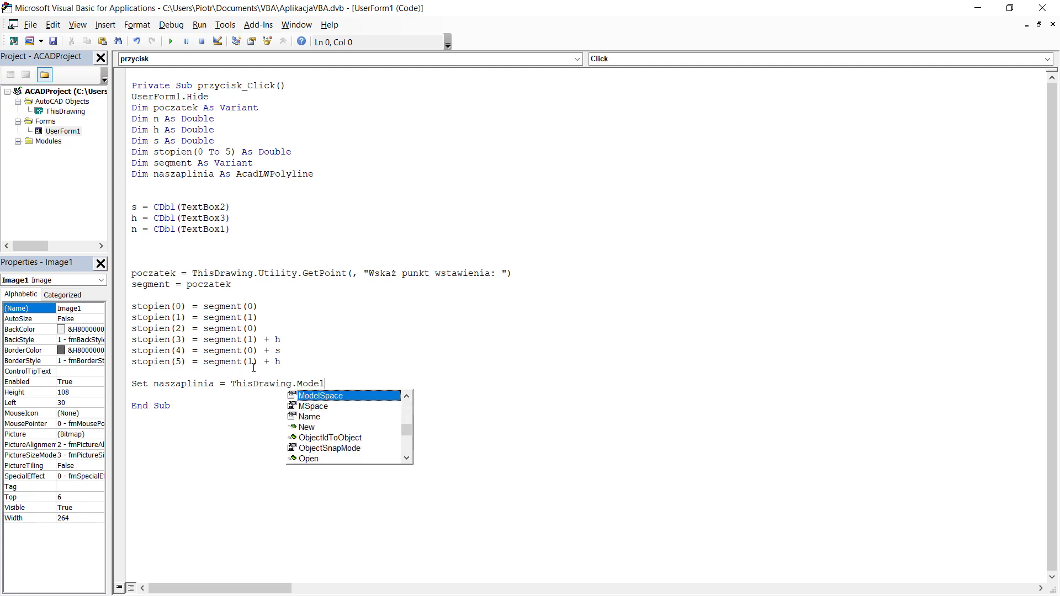
text(Space)
text(.)
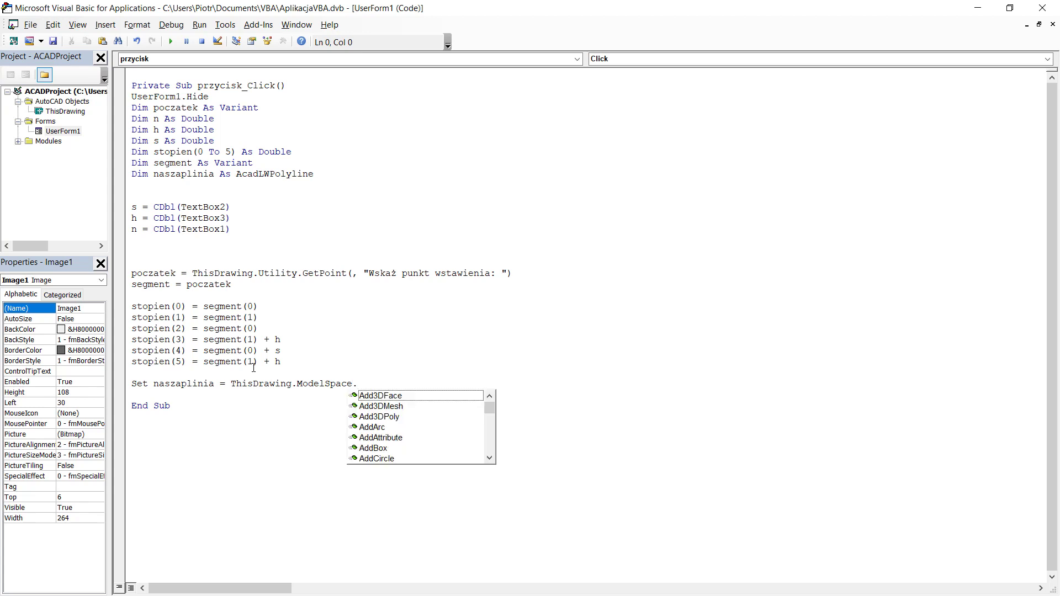
text(AddLi)
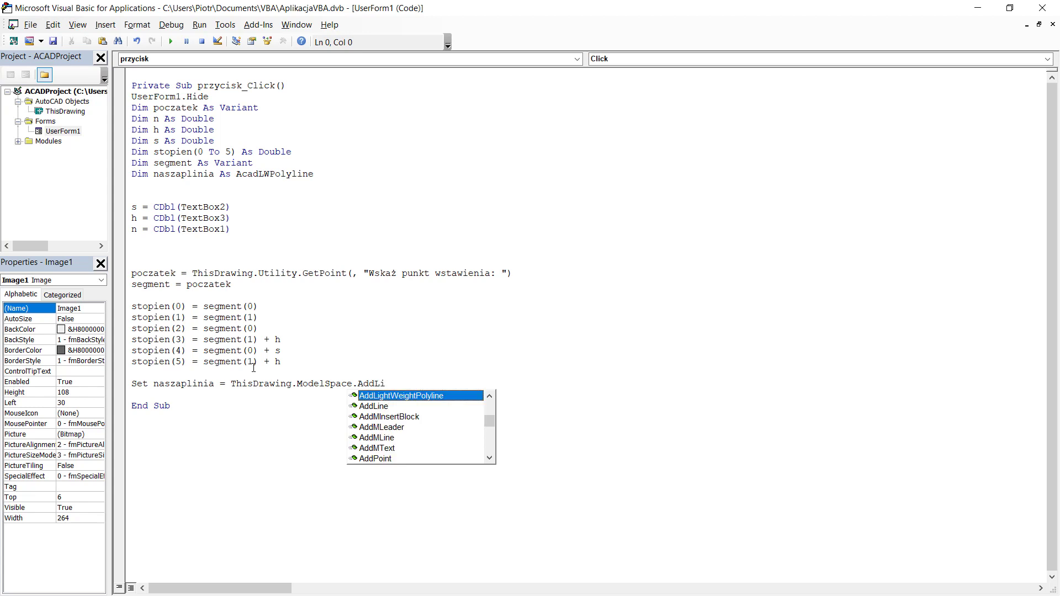
key(Up)
key(Down)
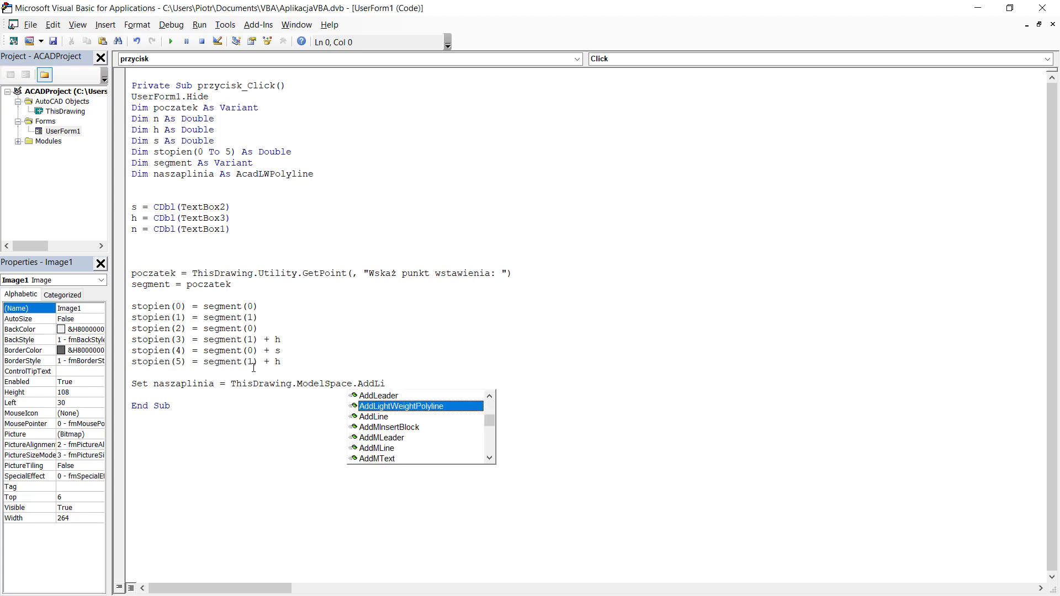
key(Tab)
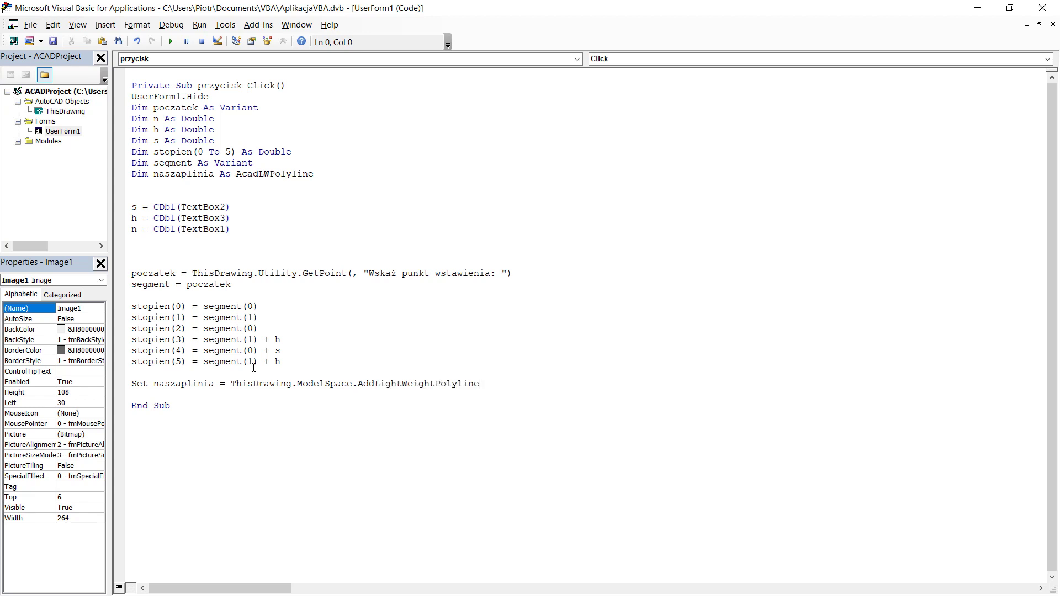
text(())
text(sto)
text(pien)
click(978, 7)
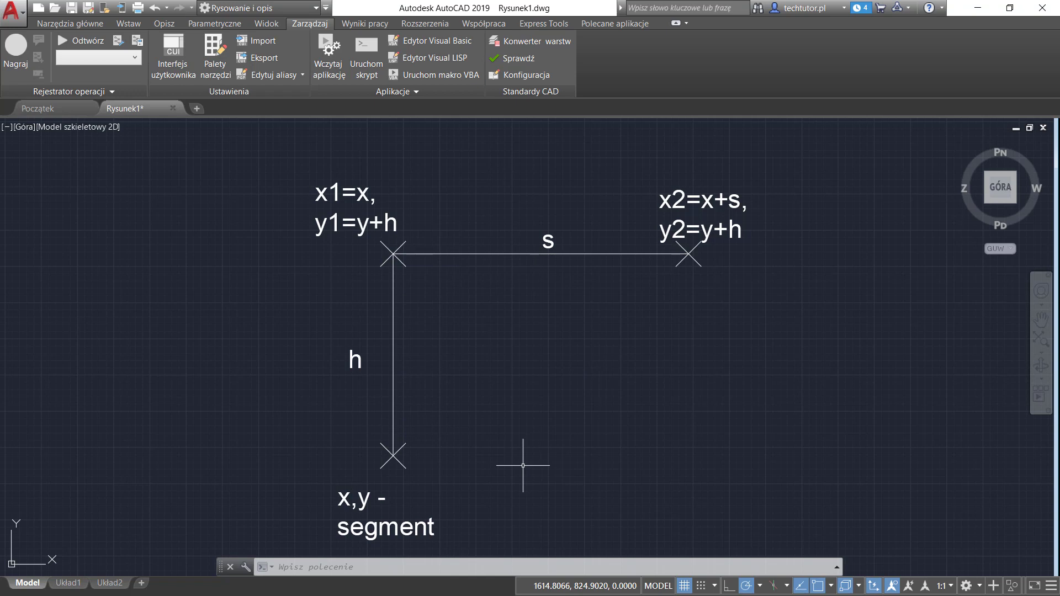
Insert the loop header 'For Licznik = 0 to n-1' below the segment = poczatek line.
click(444, 42)
click(169, 296)
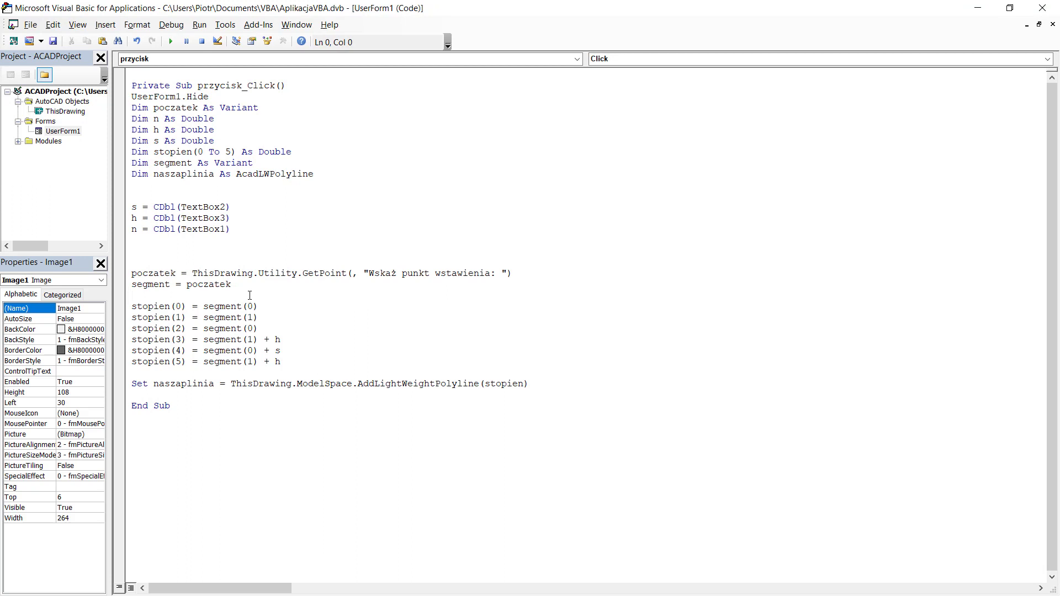
key(Return)
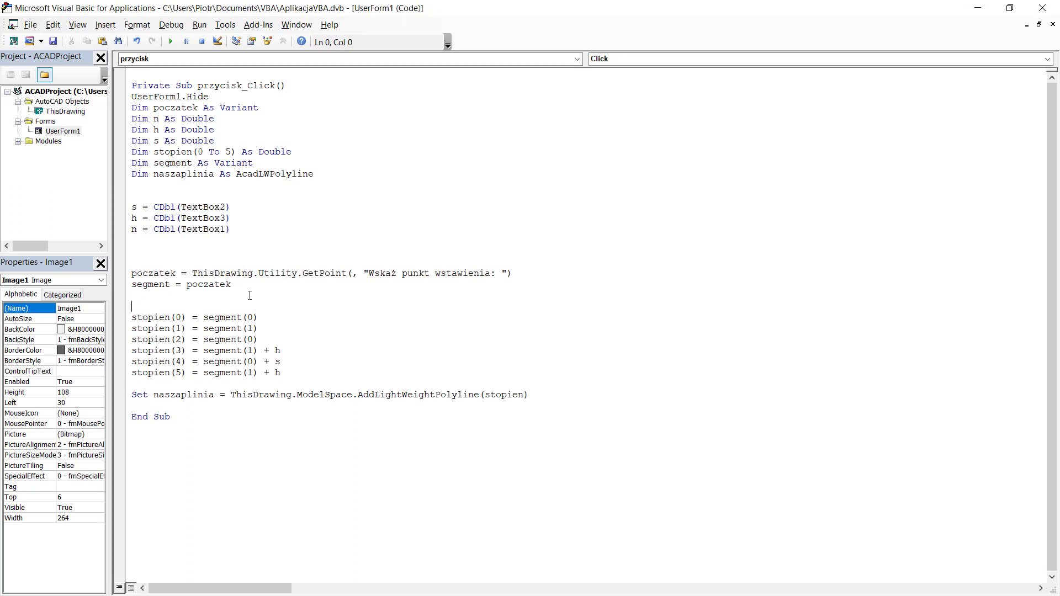
key(Return)
key(Up)
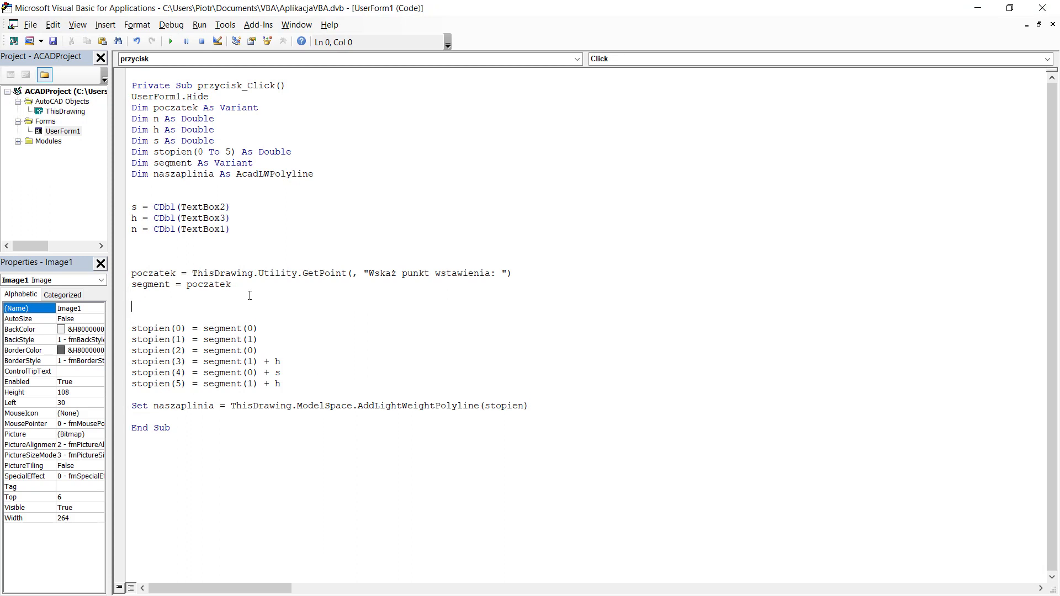
text(F)
text(or Lic)
text(znik )
text(= )
text(0 to )
text(n)
text(-1)
drag(209, 306, 253, 308)
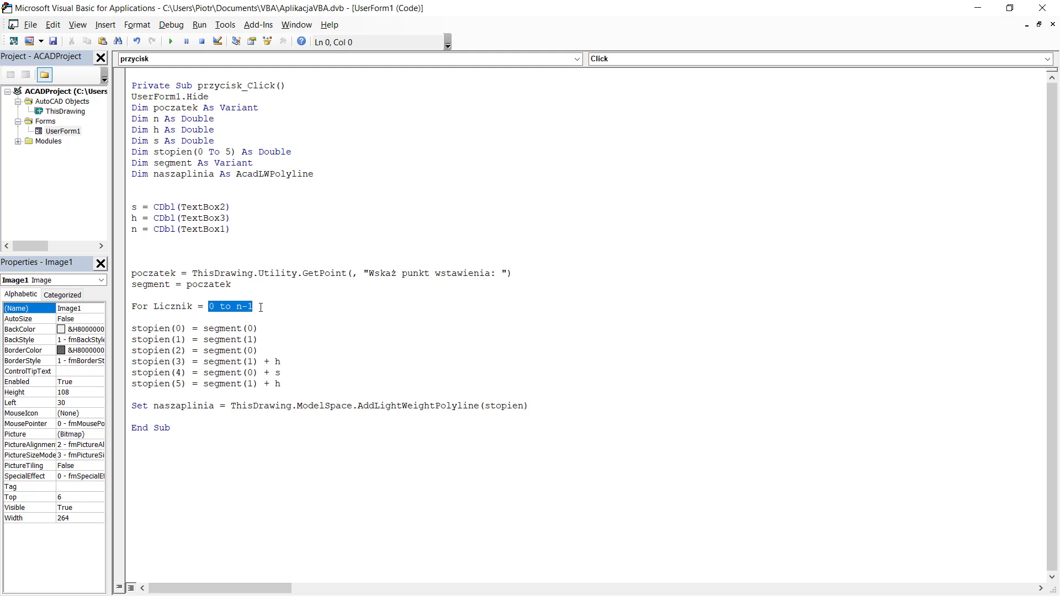
click(261, 308)
Close the loop with Next after the polyline creation line.
click(539, 406)
key(Return)
key(Return)
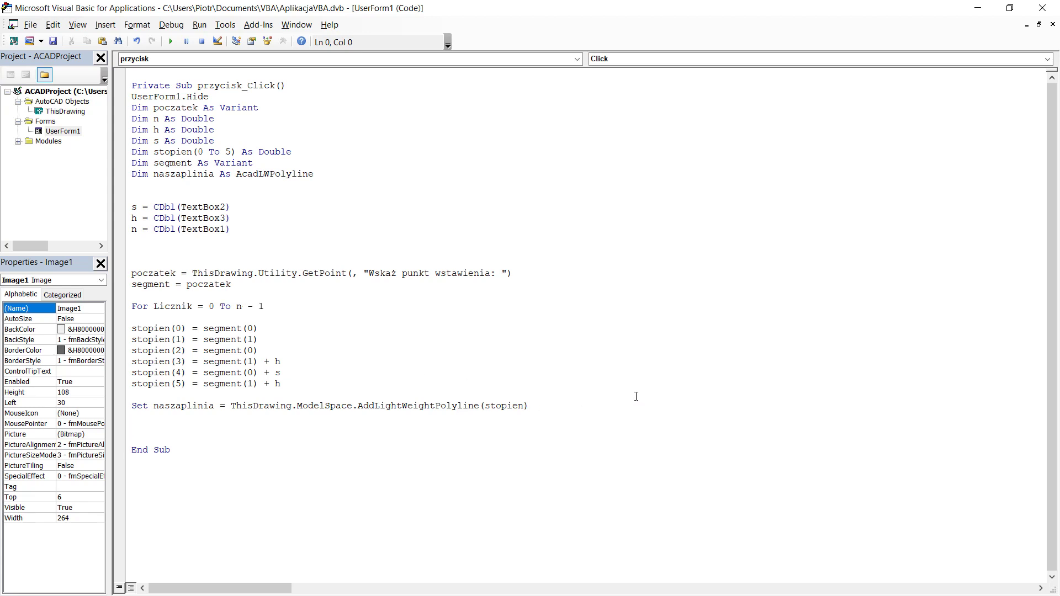
text(next)
Add segment (0) and segment (1) lines above Next inside the loop.
drag(203, 329, 217, 330)
drag(187, 384, 132, 372)
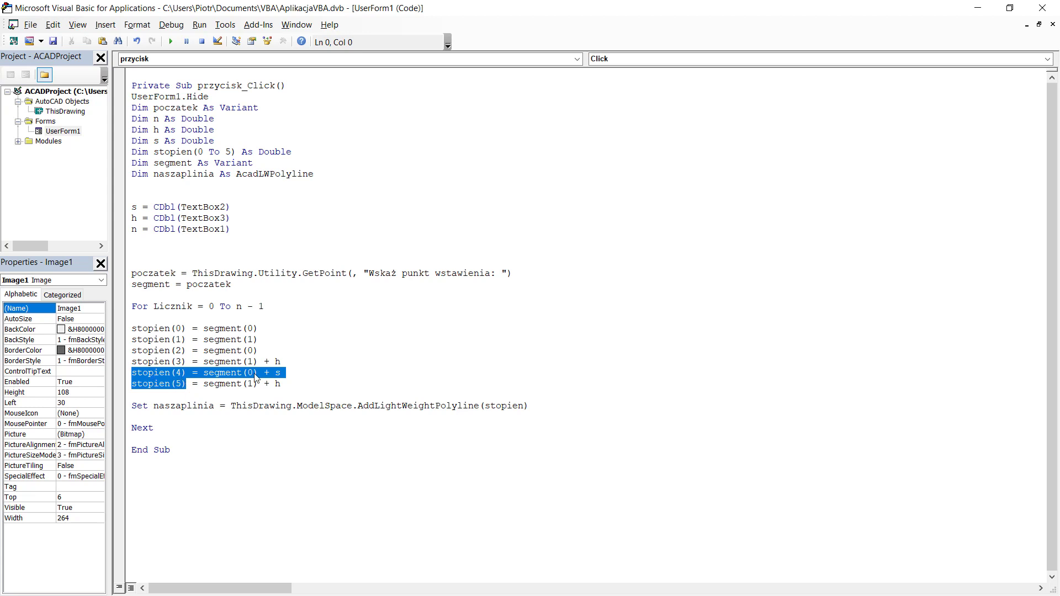
click(182, 418)
key(Return)
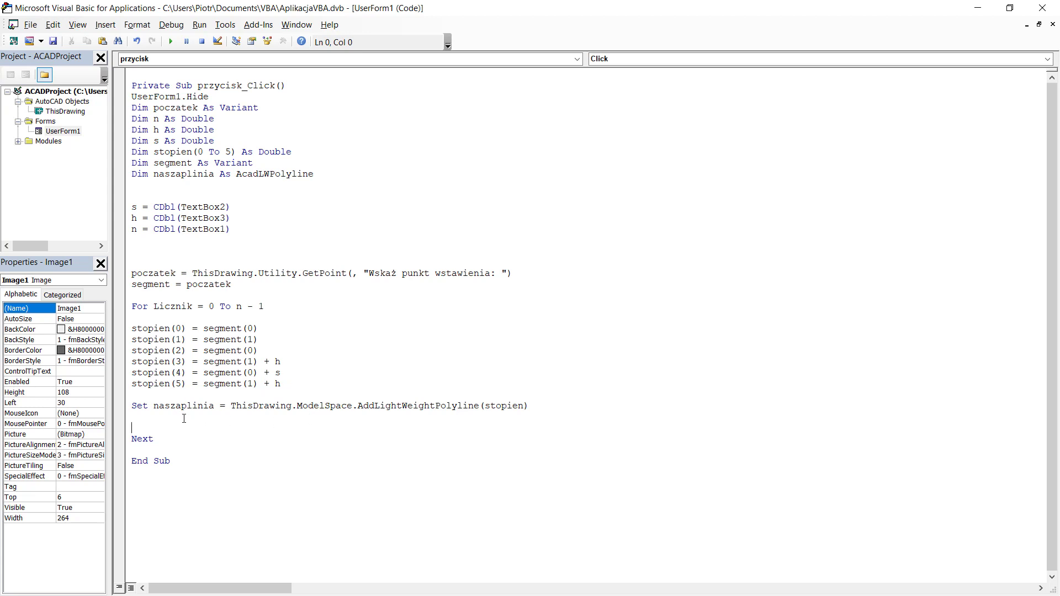
key(Up)
key(Return)
text(segment)
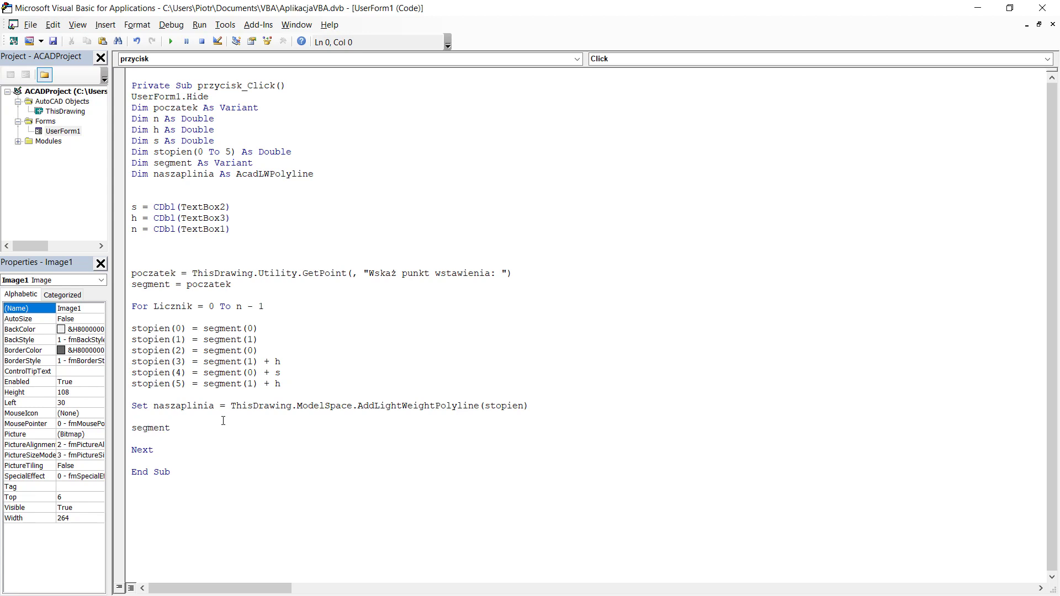
text( (0))
key(Return)
text(segment)
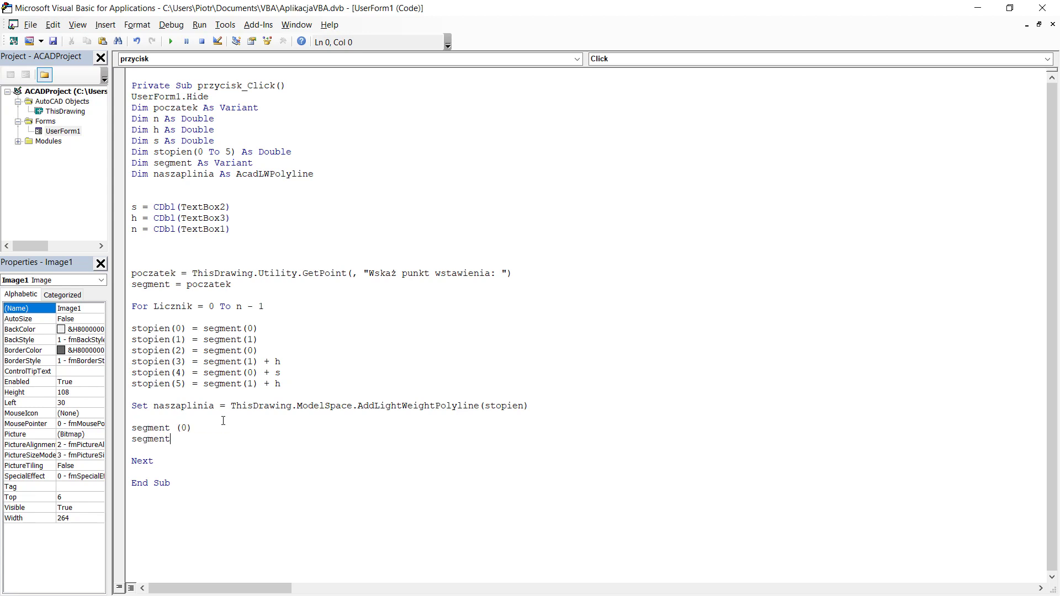
text( (1))
Assign segment(0) = stopien(4) and segment(1) = stopien(5).
key(Home)
key(Up)
key(Right)
key(Right)
text(=)
text(stopien(4))
key(Down)
key(End)
text(= stopien(5))
key(Return)
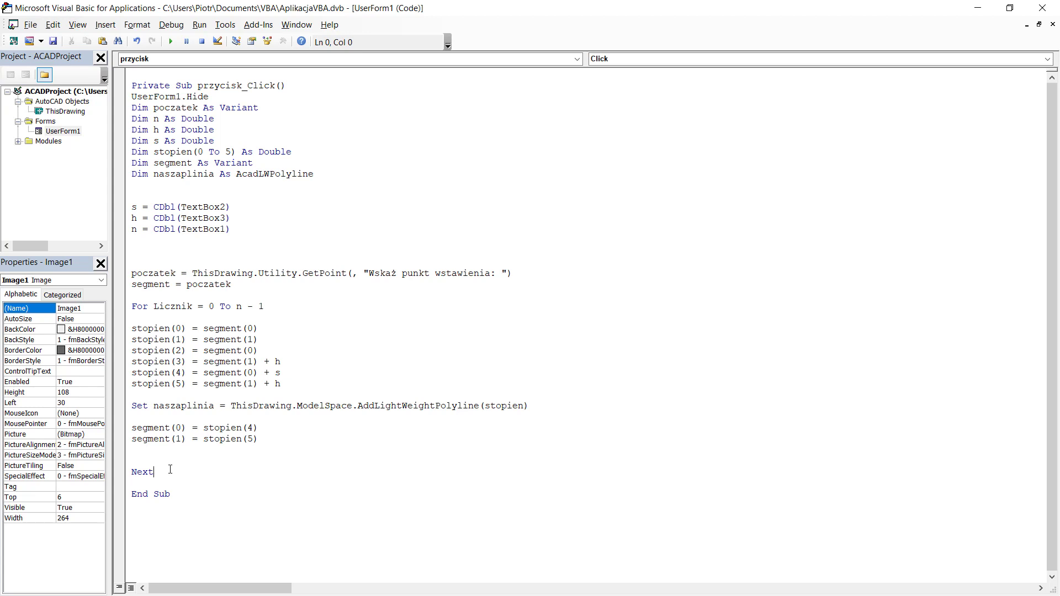
Add End after Next and return to the AutoCAD drawing.
key(Return)
key(Return)
text(En)
text(d)
click(978, 8)
scroll(773, 273, down, 4)
scroll(776, 280, up, 2)
Run the stair macro with height 10 and width 30, then pick the staircase insertion point.
middle_drag(650, 237, 616, 308)
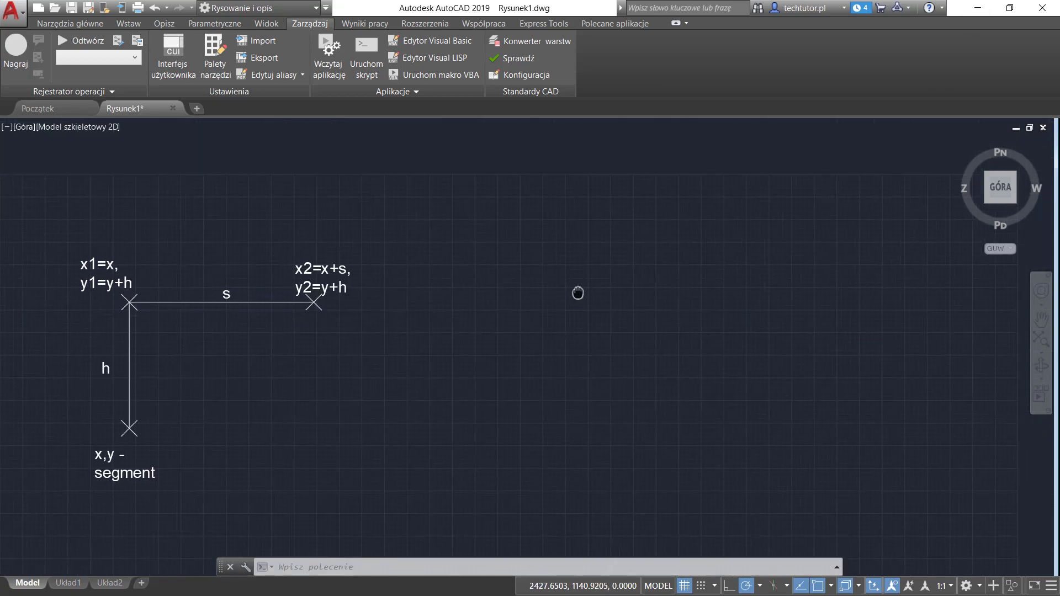
click(463, 75)
click(678, 200)
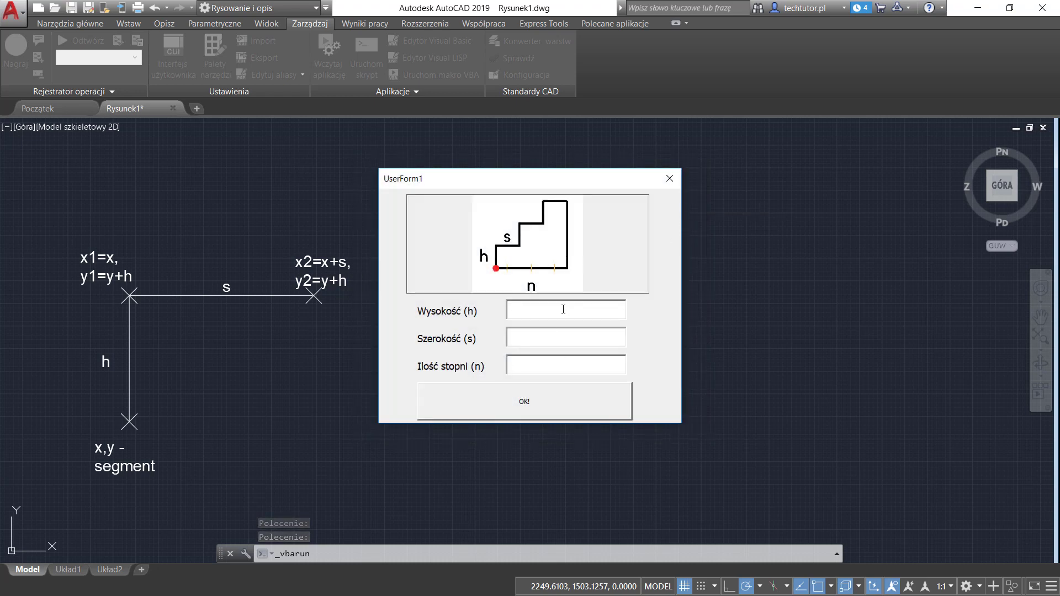
text(10)
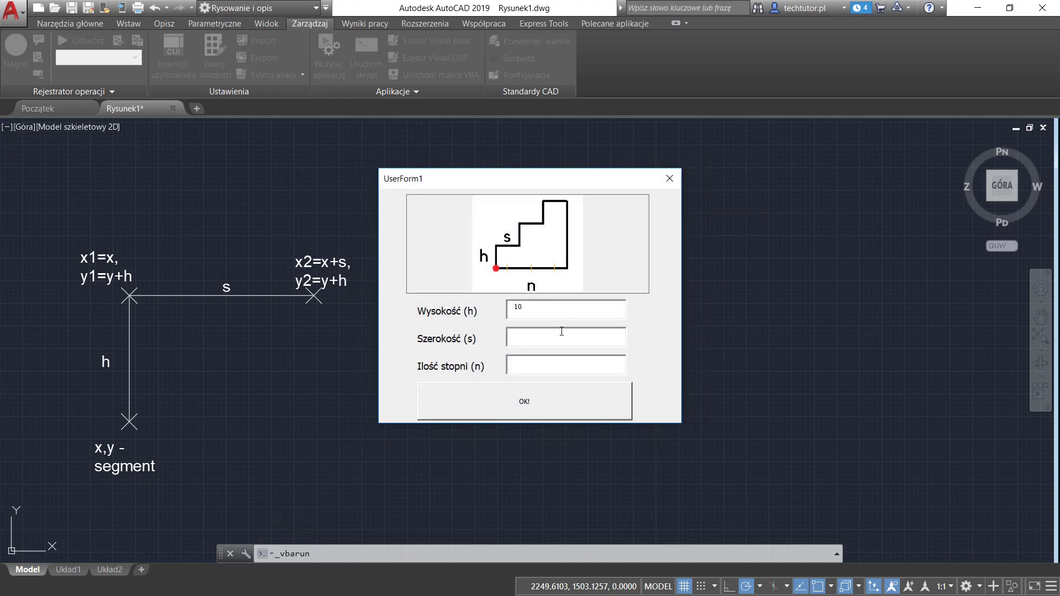
click(555, 336)
text(30)
click(563, 403)
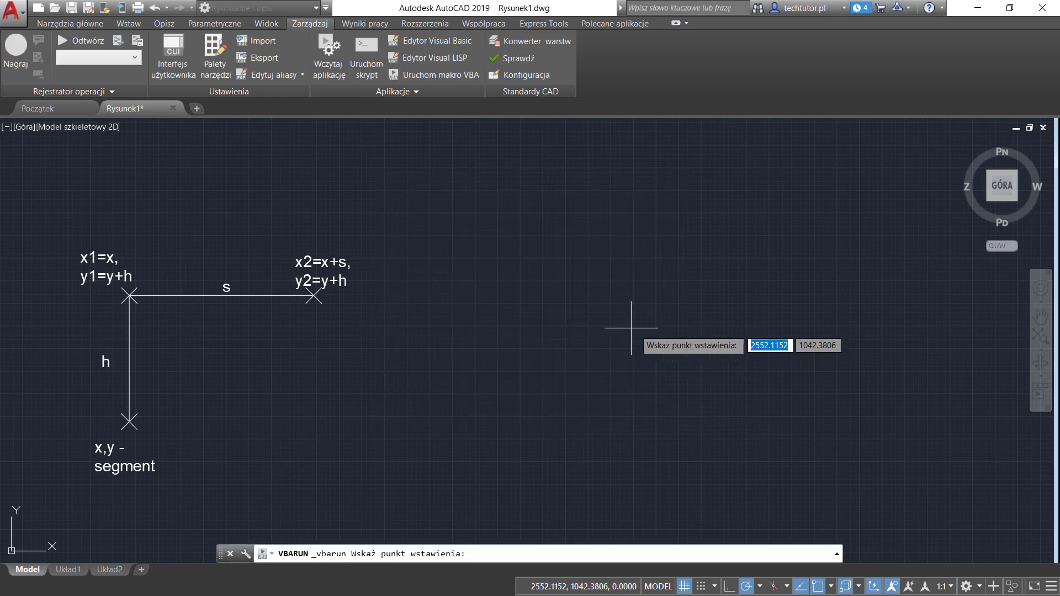
click(575, 297)
scroll(634, 293, up, 4)
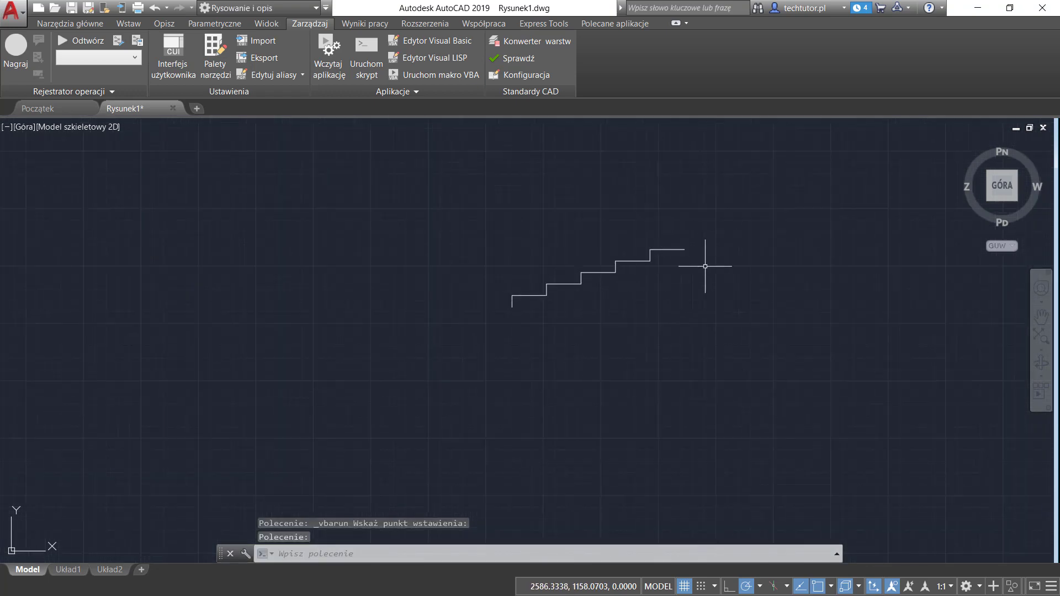
Draw a polyline from the stair's lower-left end, along the bottom, and up to the top step.
scroll(705, 265, up, 2)
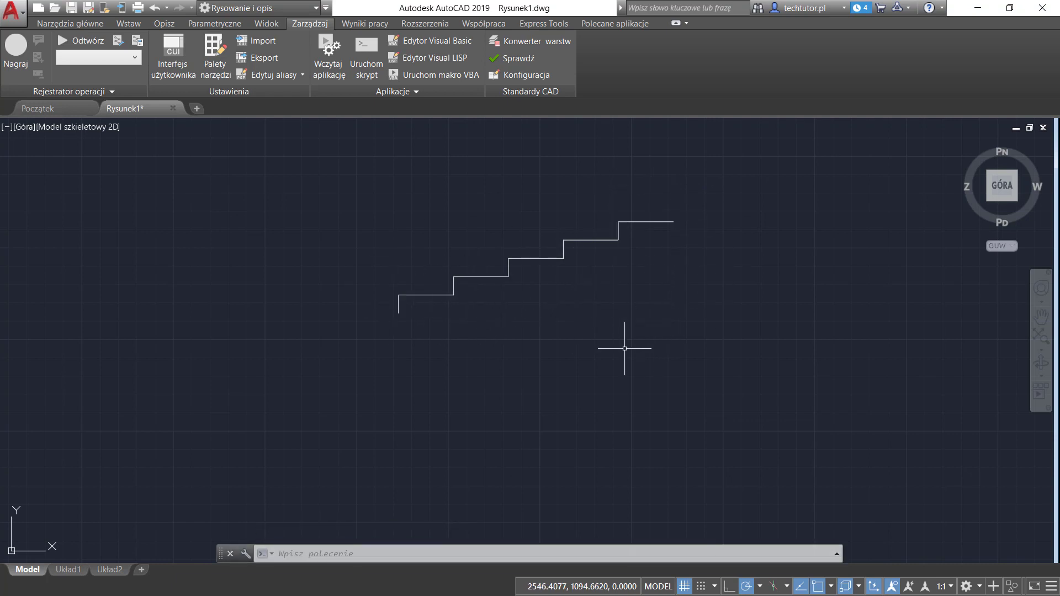
text(pl)
key(Return)
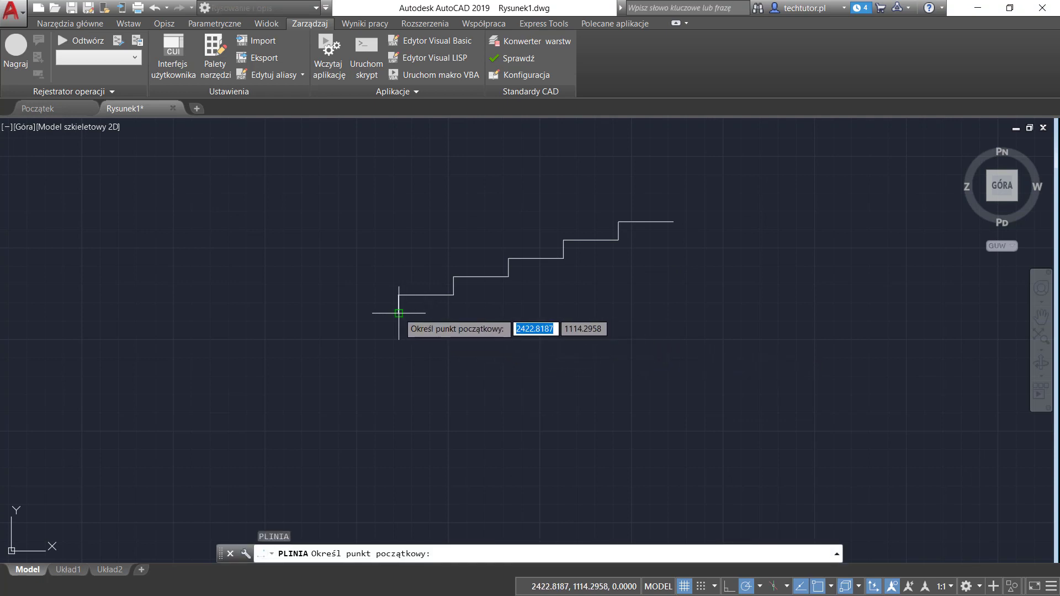
click(399, 313)
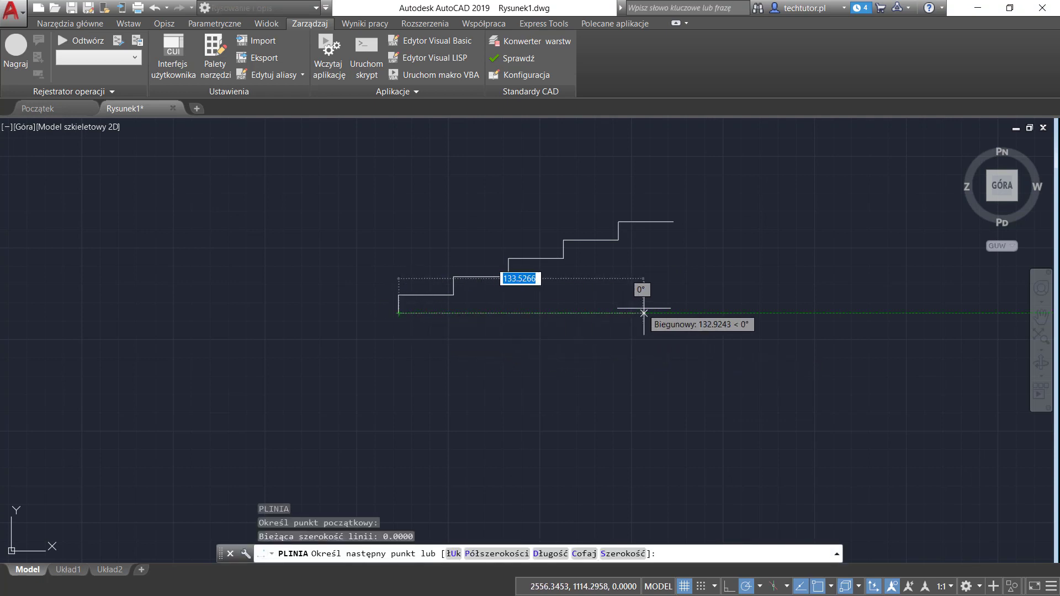
click(674, 313)
click(674, 221)
key(Escape)
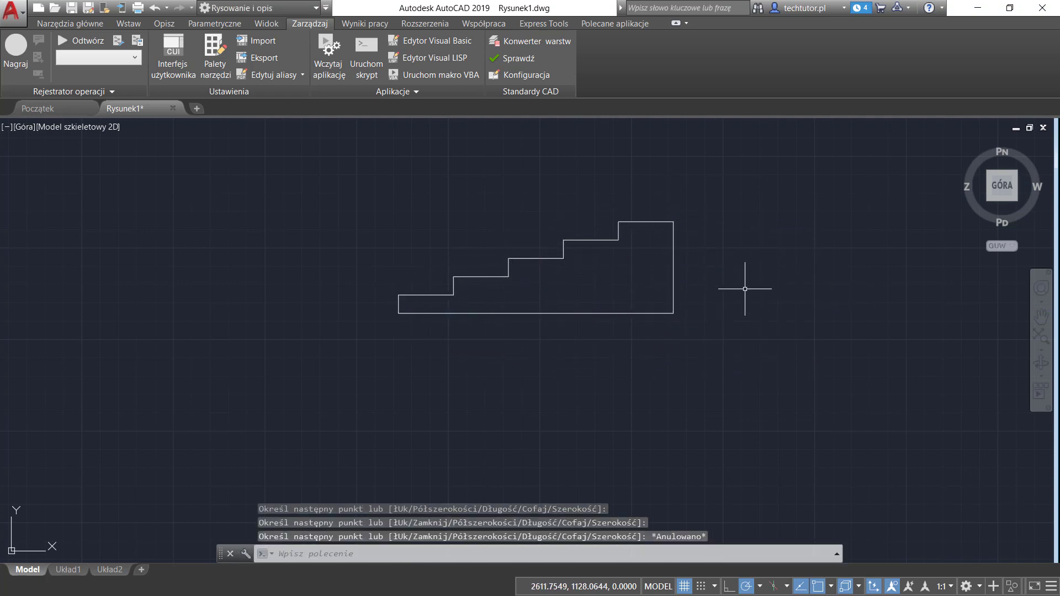